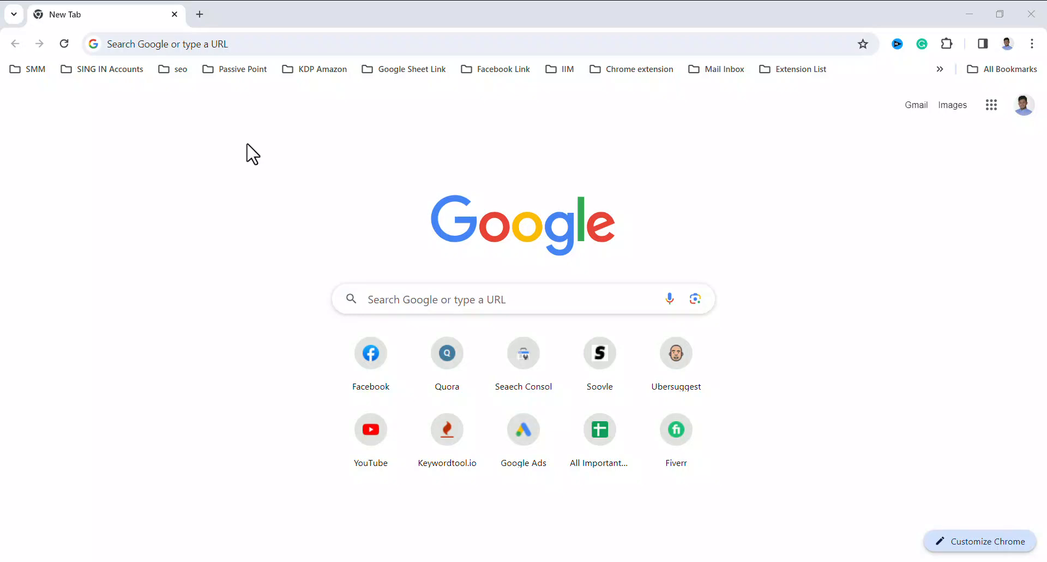
# Search Google for seoclerks and open the SEOClerks marketplace website from the results
pyautogui.click(151, 45)
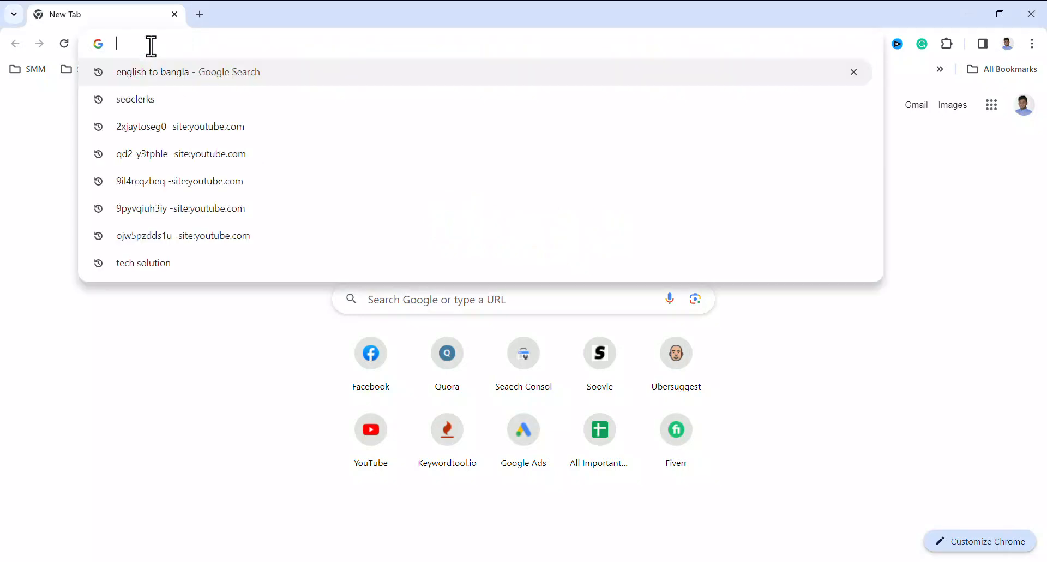
pyautogui.write('seo')
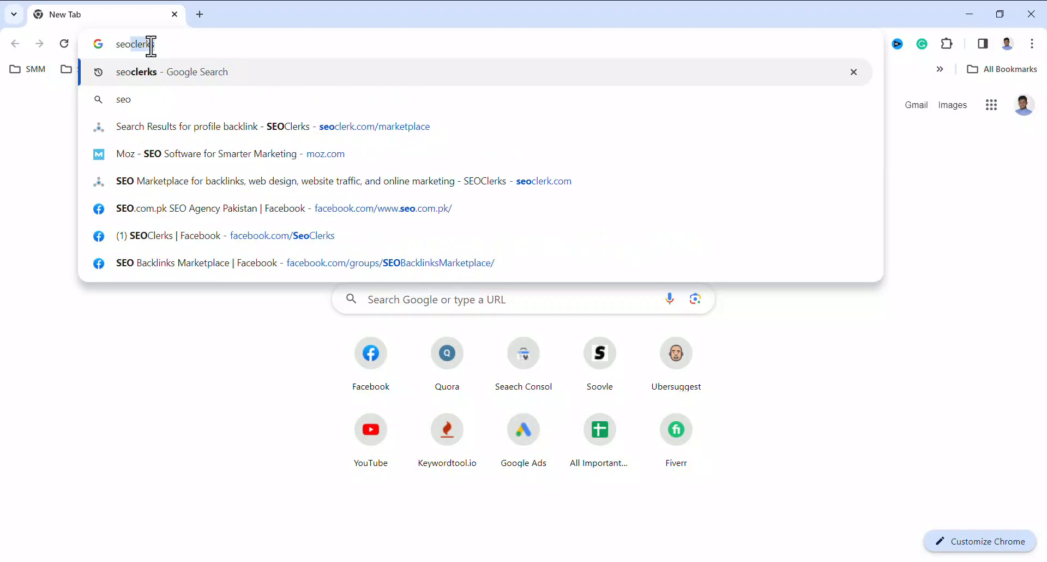
pyautogui.press('Return')
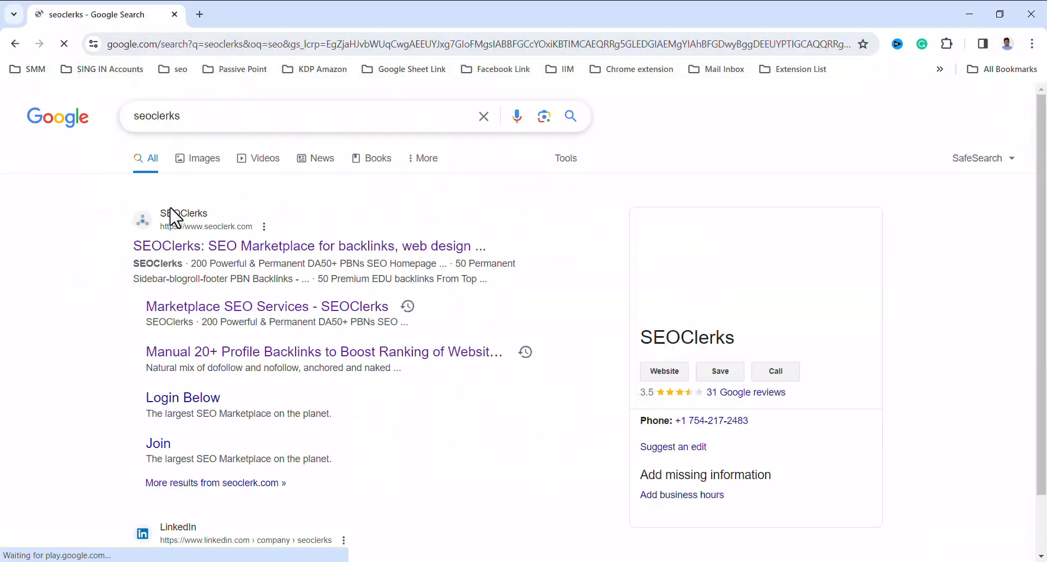
pyautogui.rightClick(177, 249)
pyautogui.press('Escape')
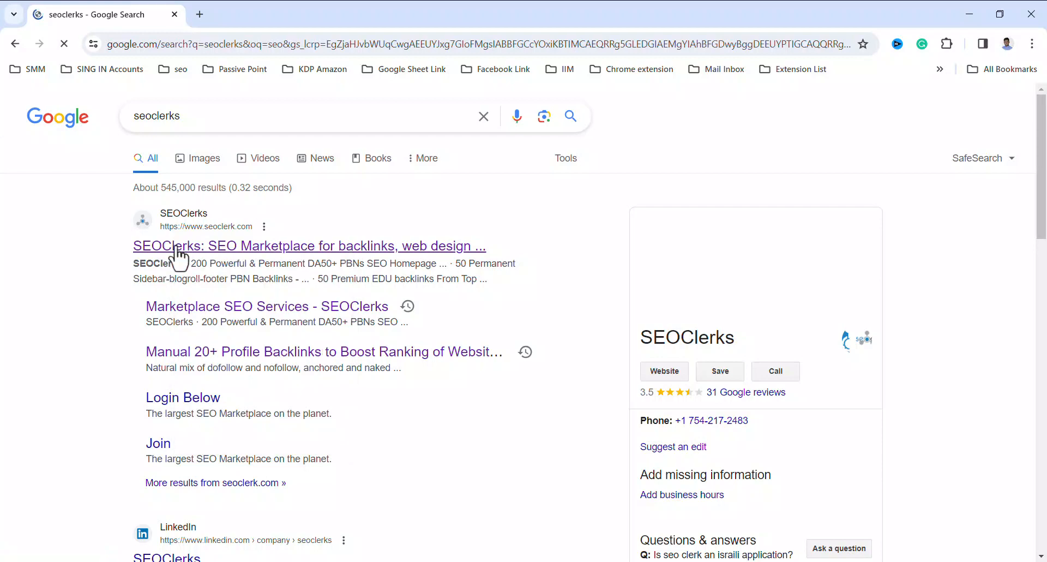
pyautogui.click(176, 247)
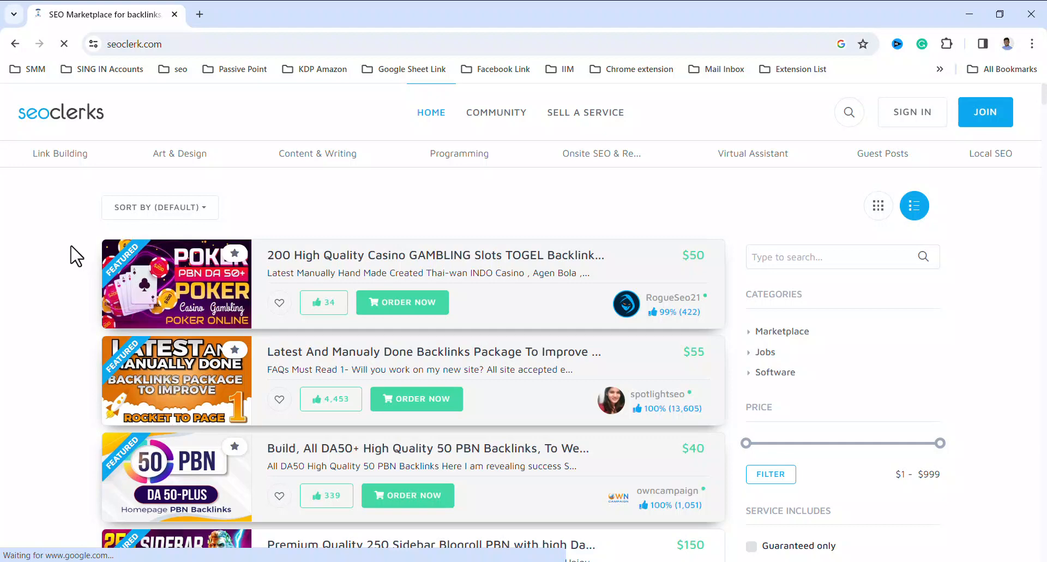
# Search the SEOClerks marketplace for "profile backlink"
pyautogui.click(849, 115)
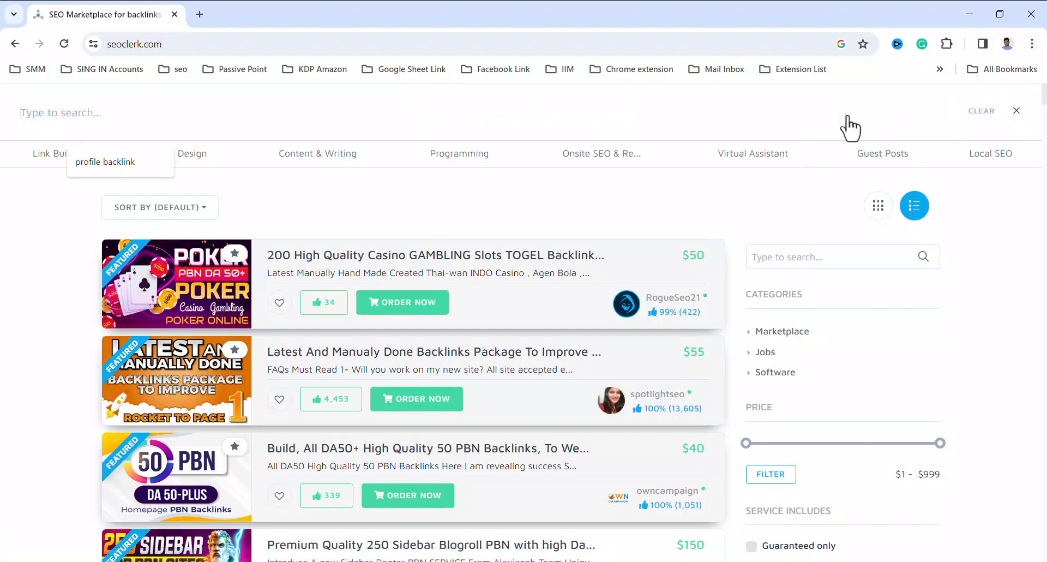
pyautogui.write('profile backlink')
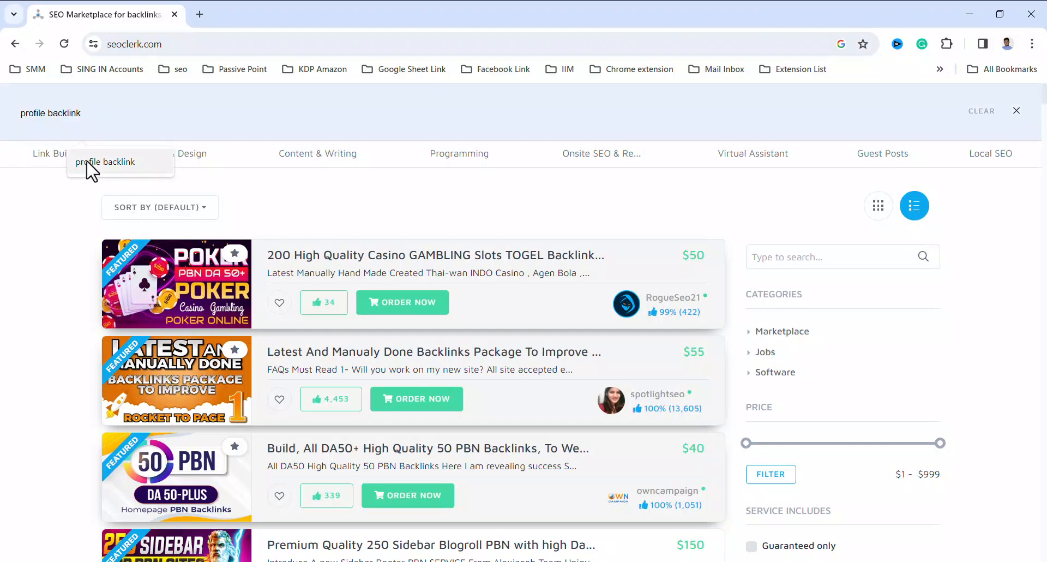
pyautogui.click(89, 164)
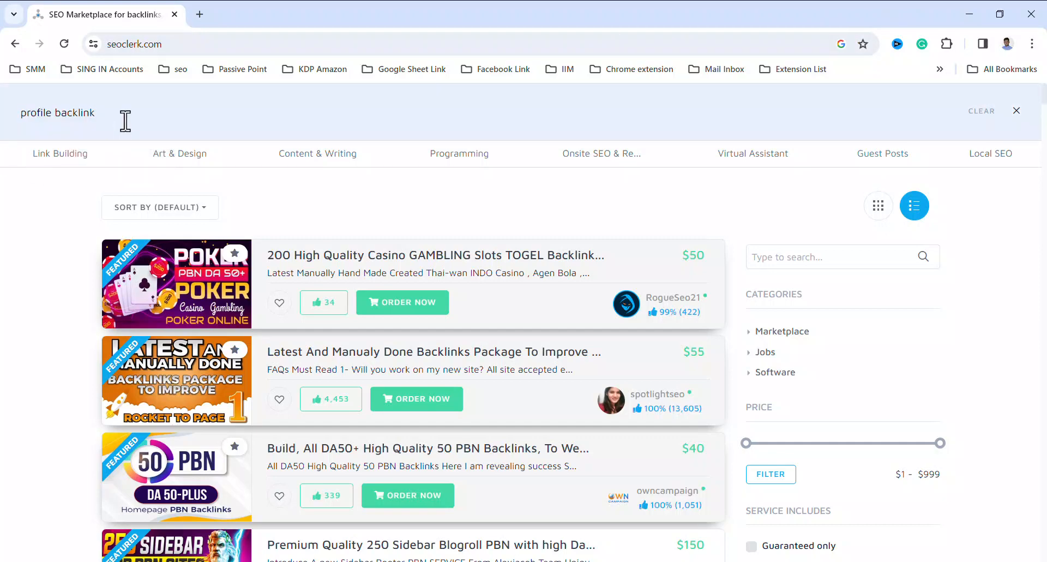
pyautogui.press('Return')
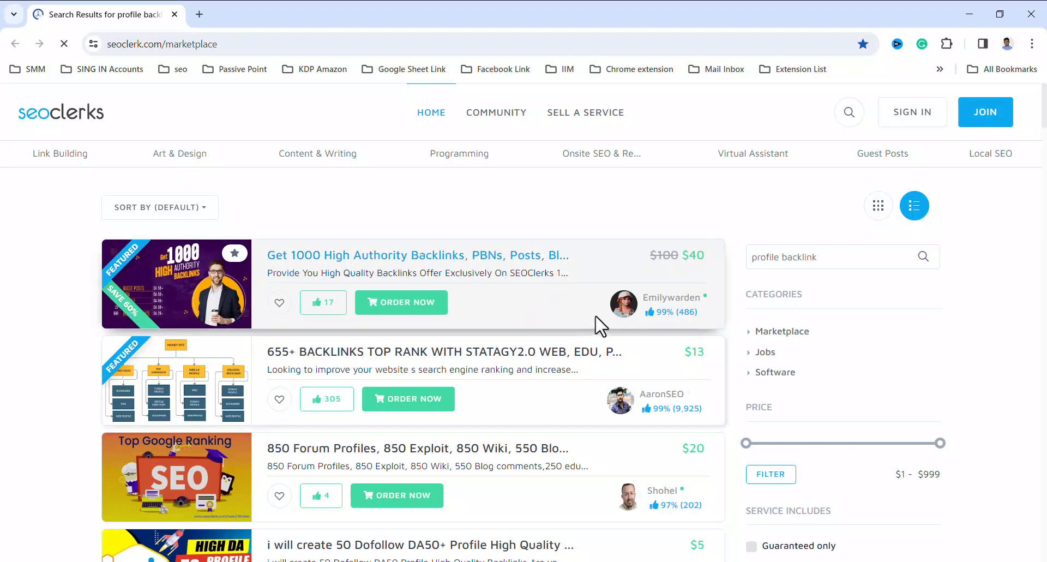
# Open the $5 listing "i will create 50 Dofollow DA50+ Profile High Quality Backlinks" in a new browser tab and switch to it
pyautogui.scroll(-3, 552, 330)
pyautogui.scroll(3, 552, 327)
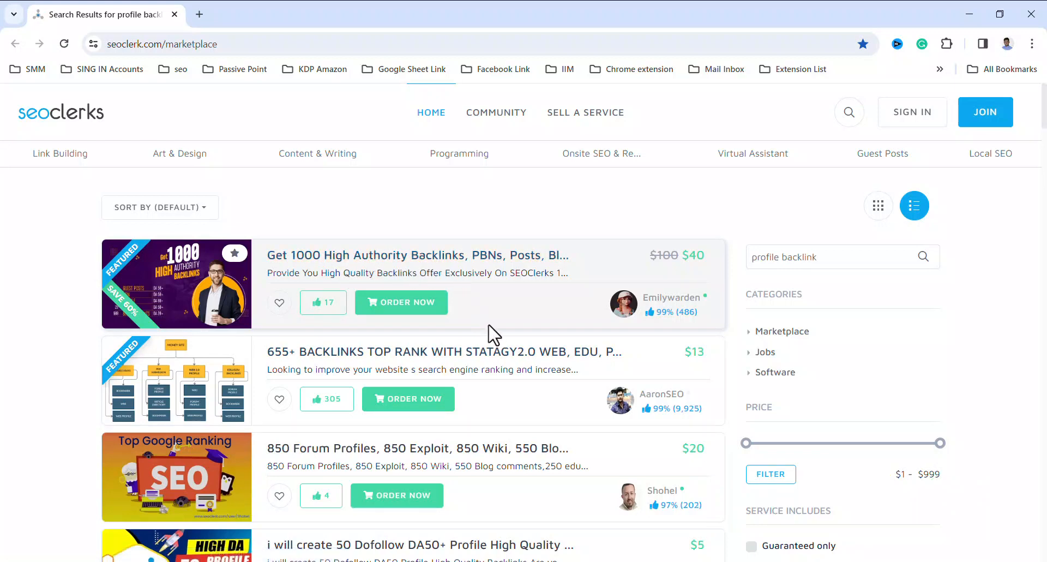
pyautogui.scroll(-2, 493, 334)
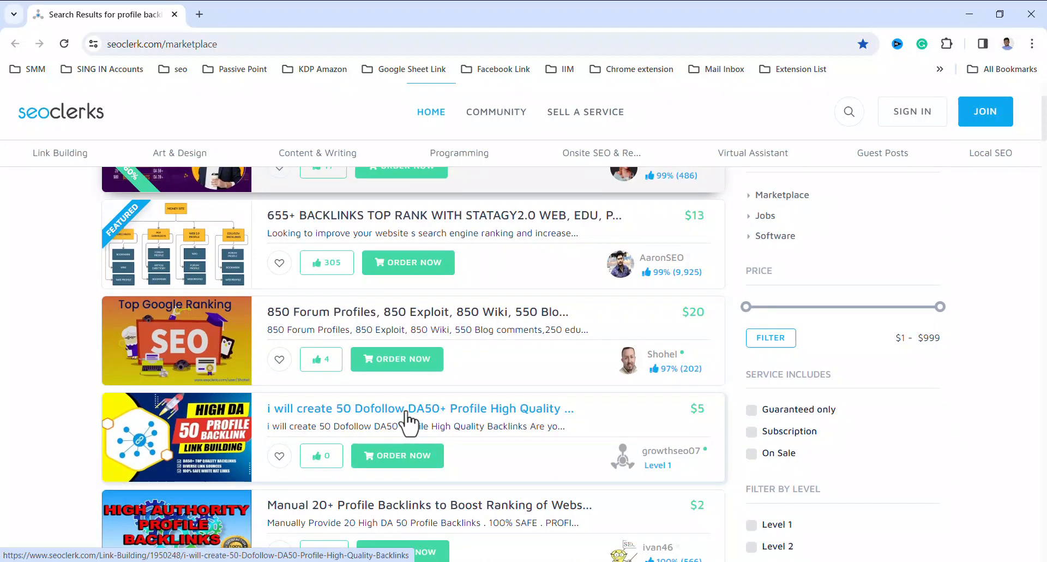
pyautogui.rightClick(354, 411)
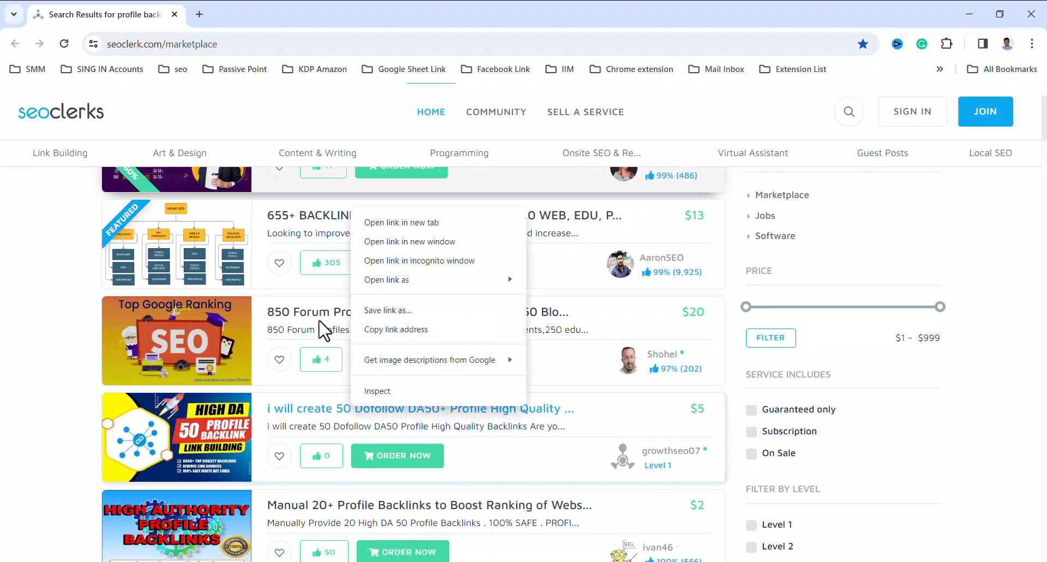
pyautogui.scroll(-5, 323, 330)
pyautogui.scroll(6, 344, 344)
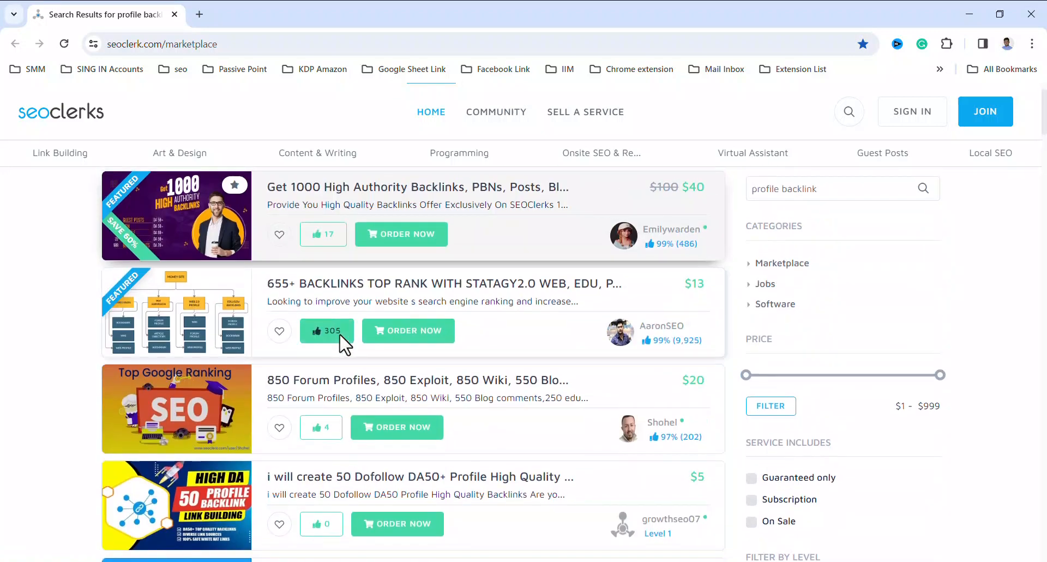
pyautogui.scroll(-1, 343, 343)
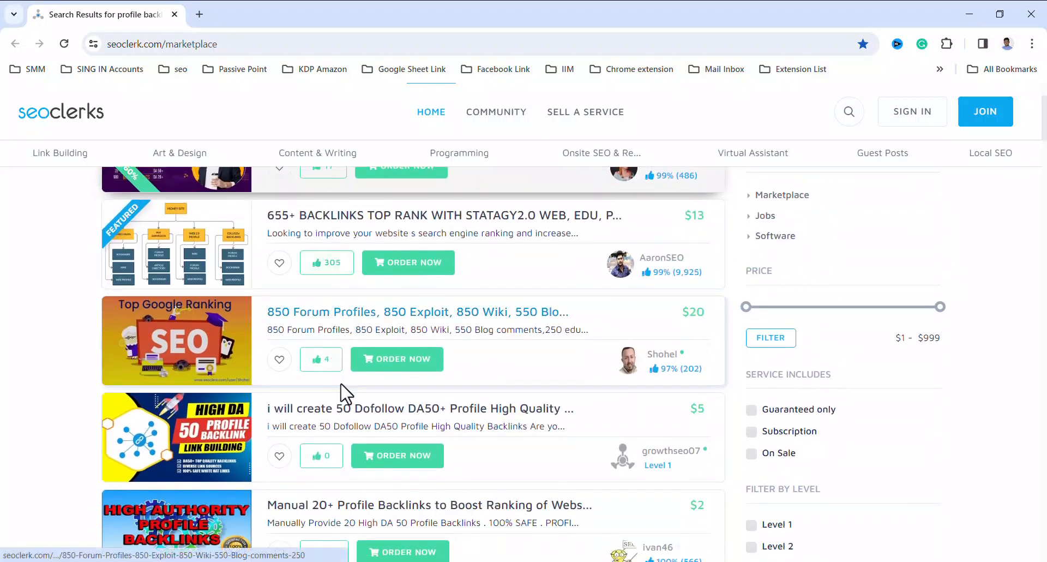
pyautogui.rightClick(352, 409)
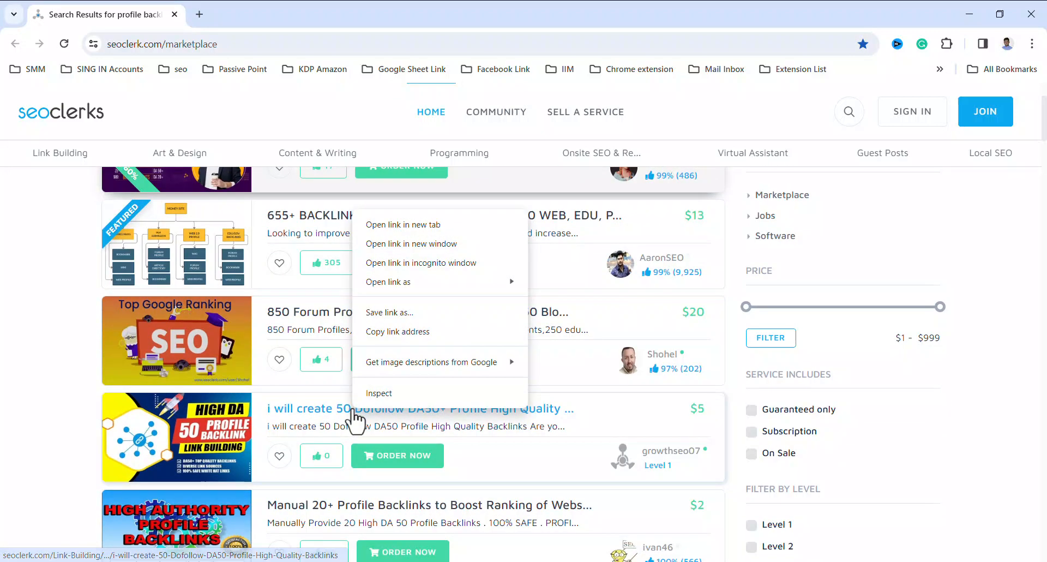
pyautogui.click(404, 224)
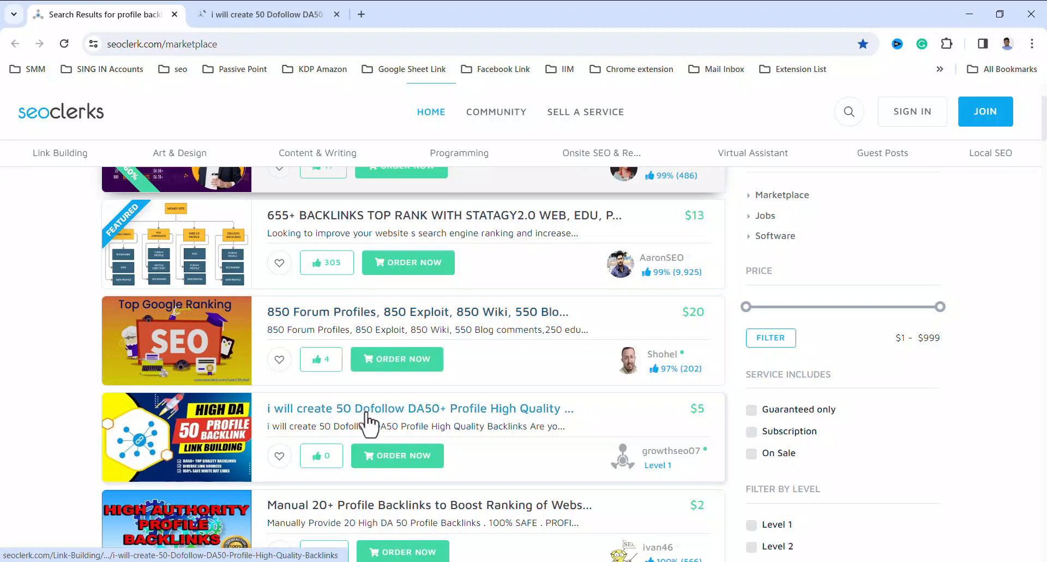
pyautogui.click(294, 17)
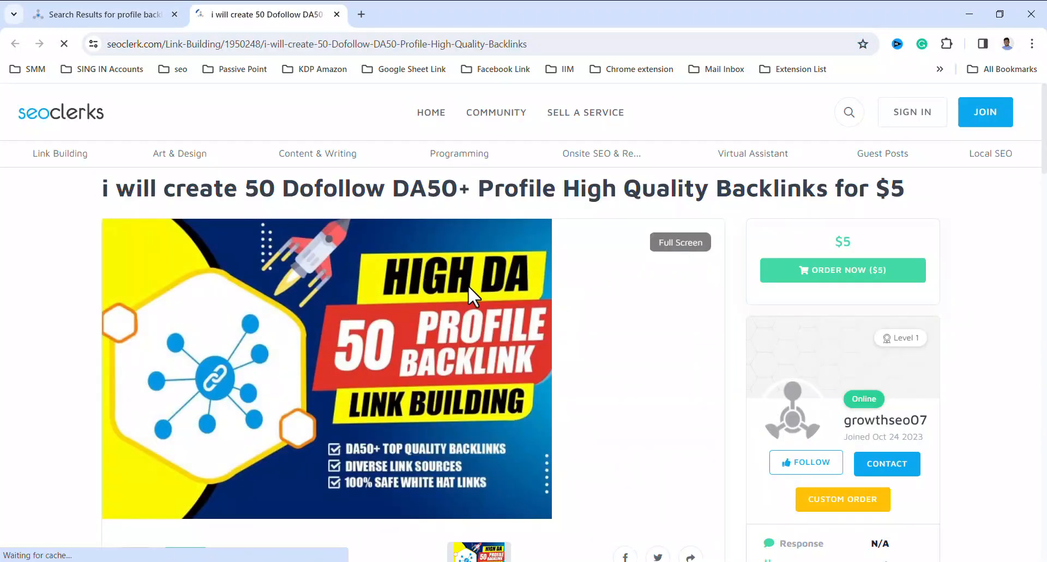
# Copy the introductory paragraph of the listing's description, from "Are you looking to boost" through "digital landscape."
pyautogui.scroll(-7, 480, 300)
pyautogui.scroll(-3, 483, 314)
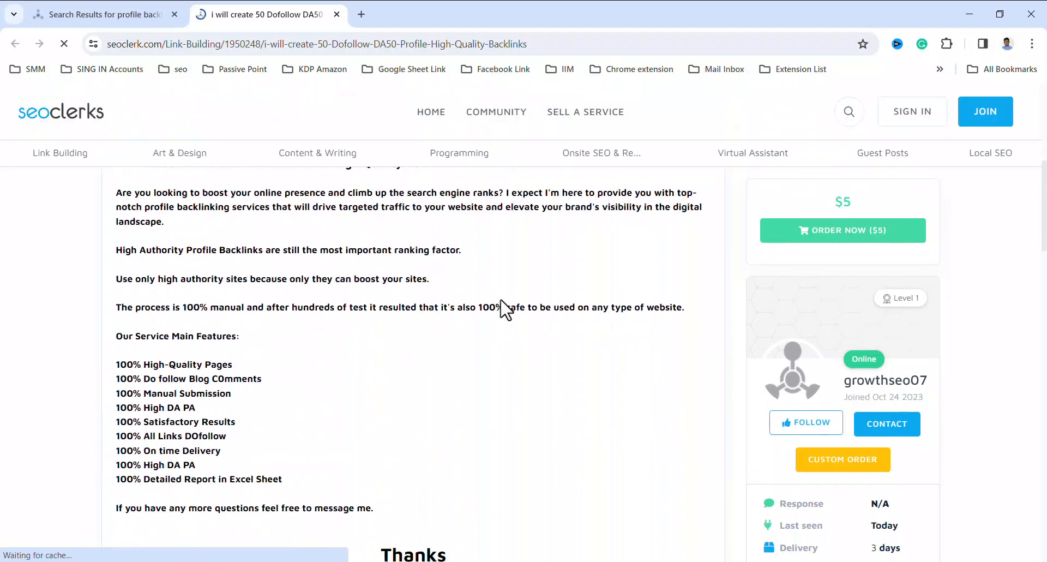
pyautogui.scroll(2, 512, 330)
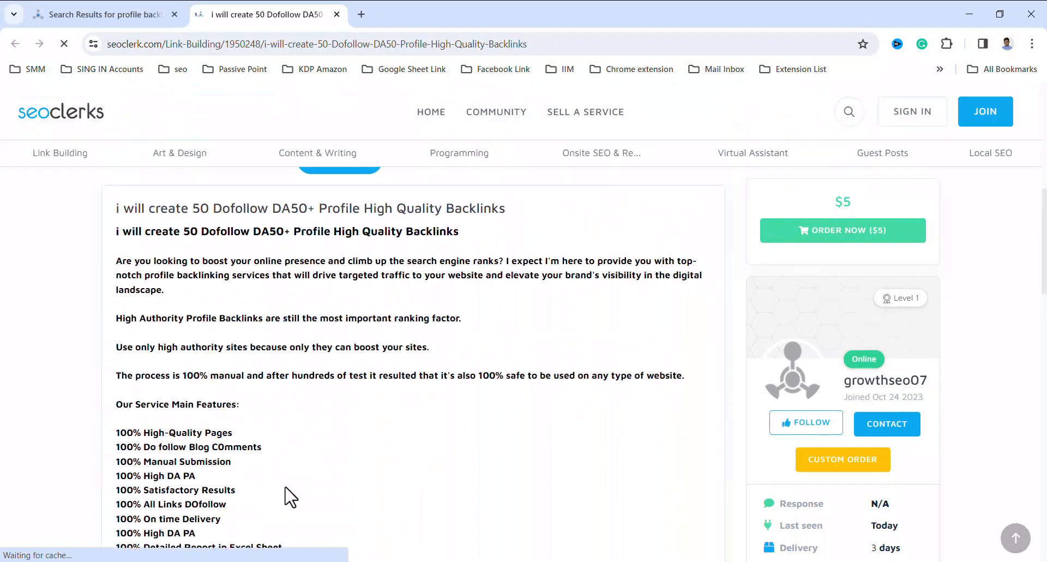
pyautogui.scroll(-1, 307, 473)
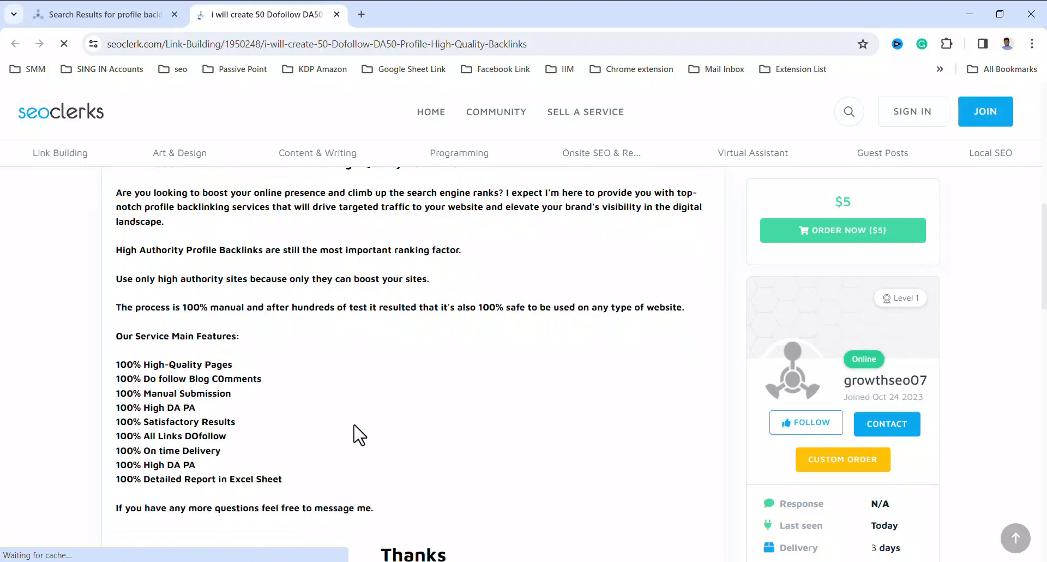
pyautogui.scroll(1, 357, 431)
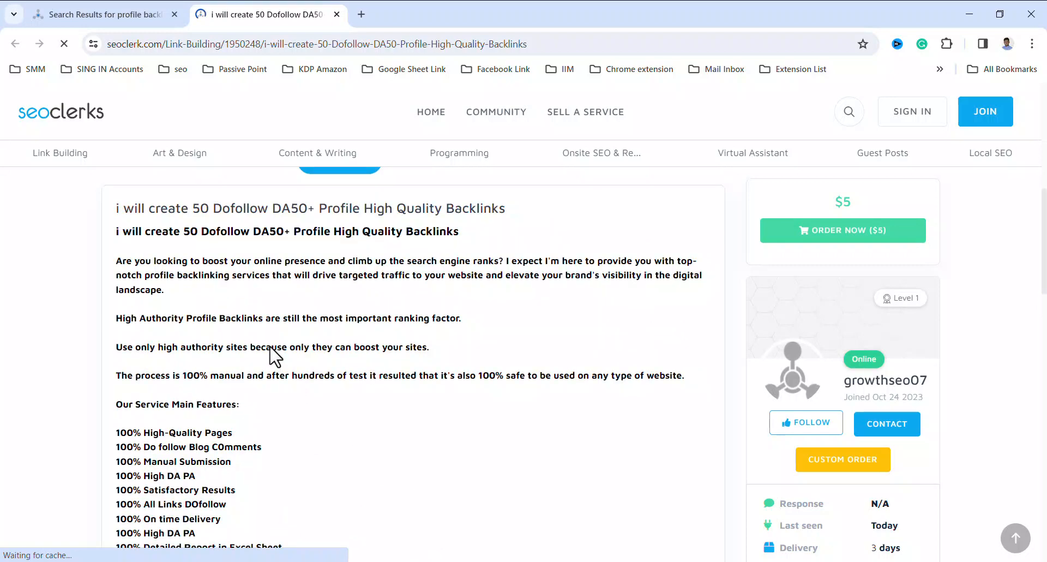
pyautogui.moveTo(166, 291); pyautogui.dragTo(116, 263)
pyautogui.rightClick(155, 270)
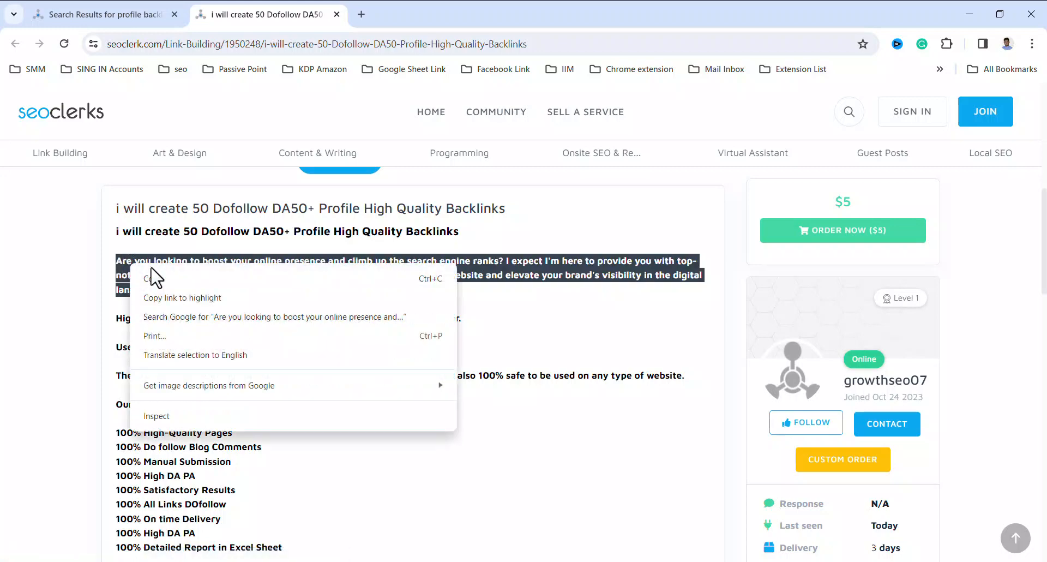
pyautogui.click(157, 276)
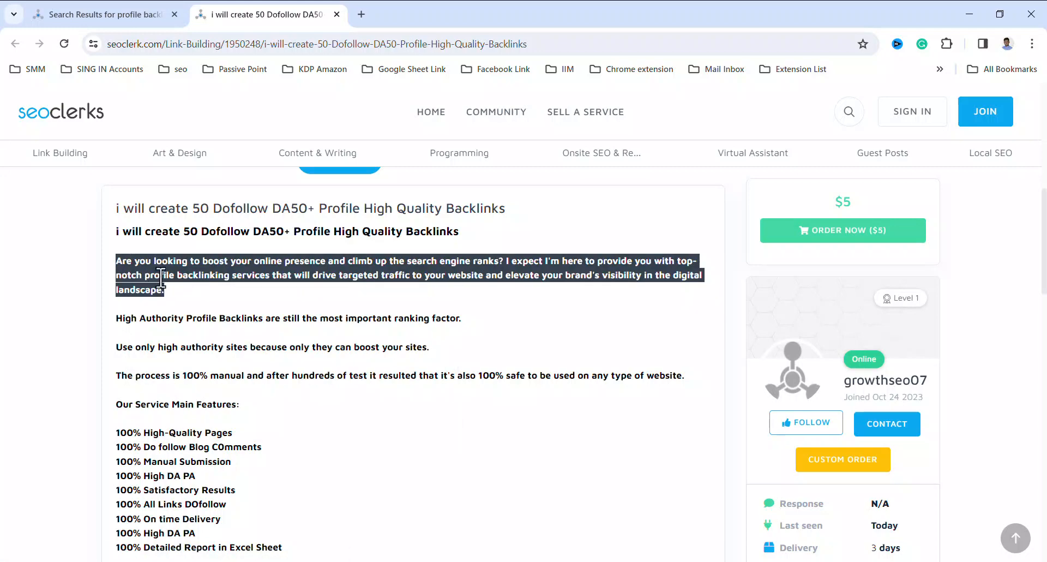
# Create a blank Google Docs document in a new browser tab and paste the copied paragraph into it
pyautogui.click(361, 15)
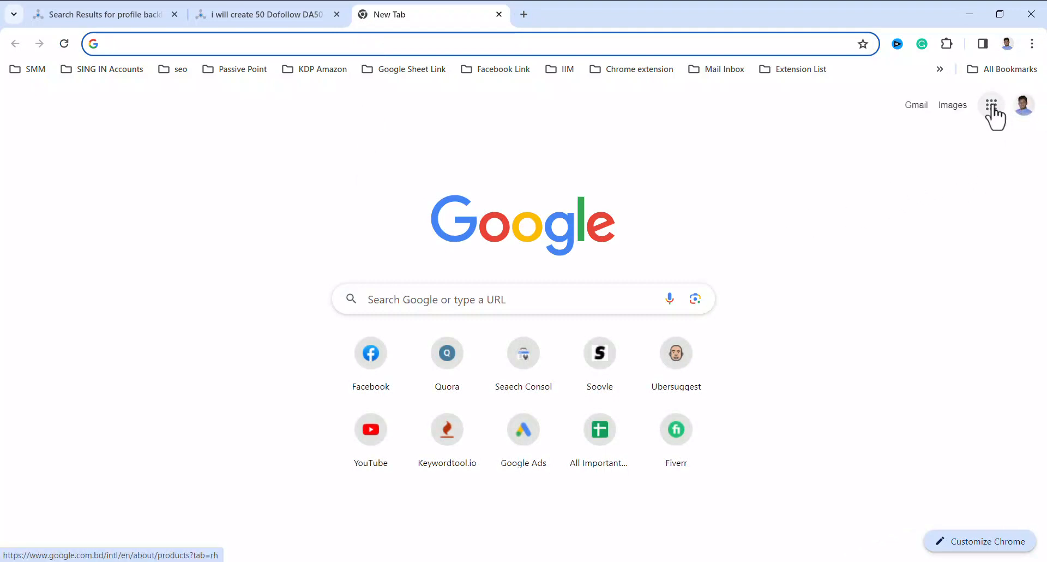
pyautogui.click(991, 105)
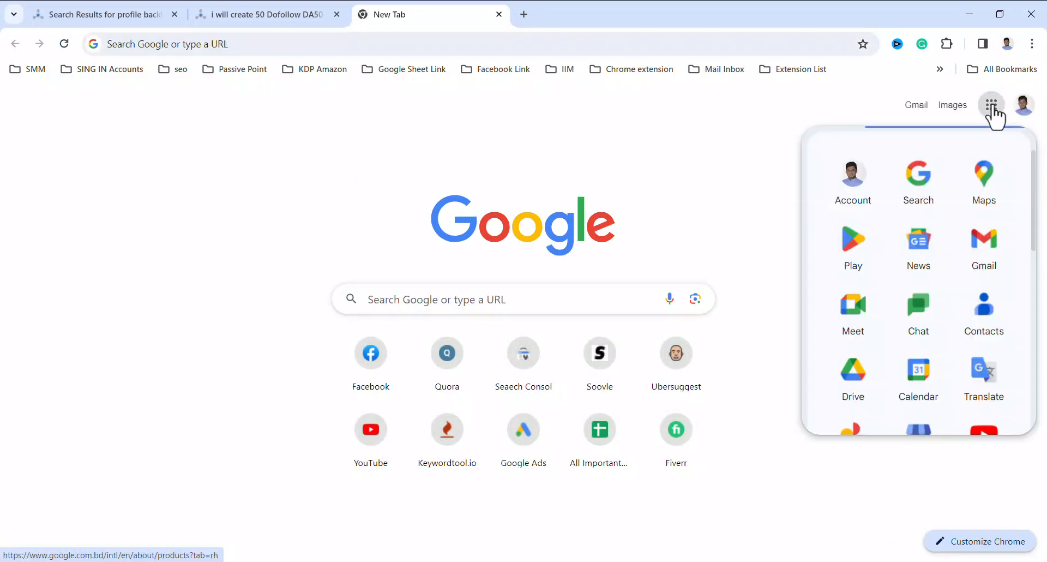
pyautogui.scroll(-5, 949, 256)
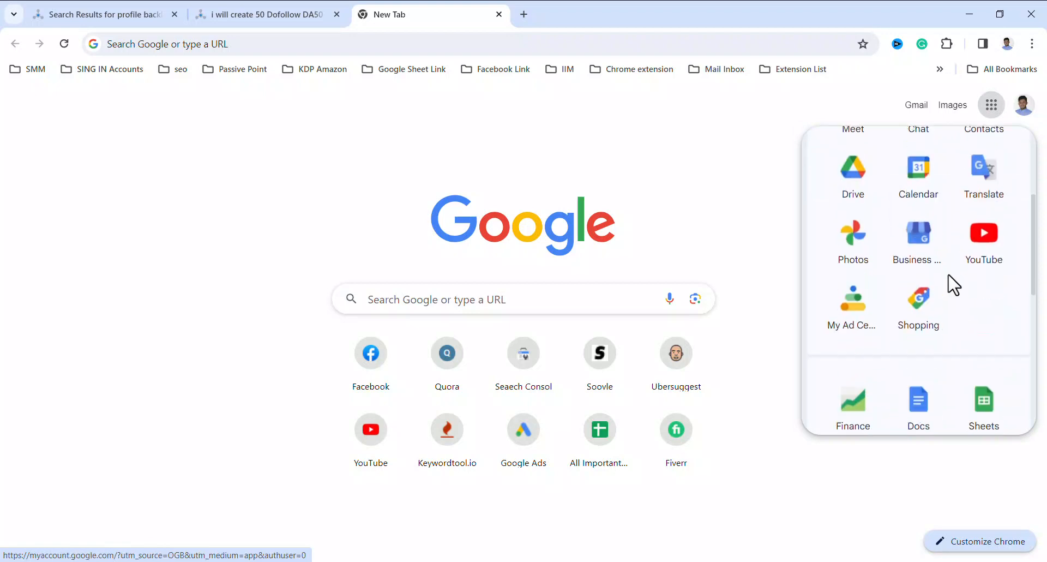
pyautogui.click(915, 341)
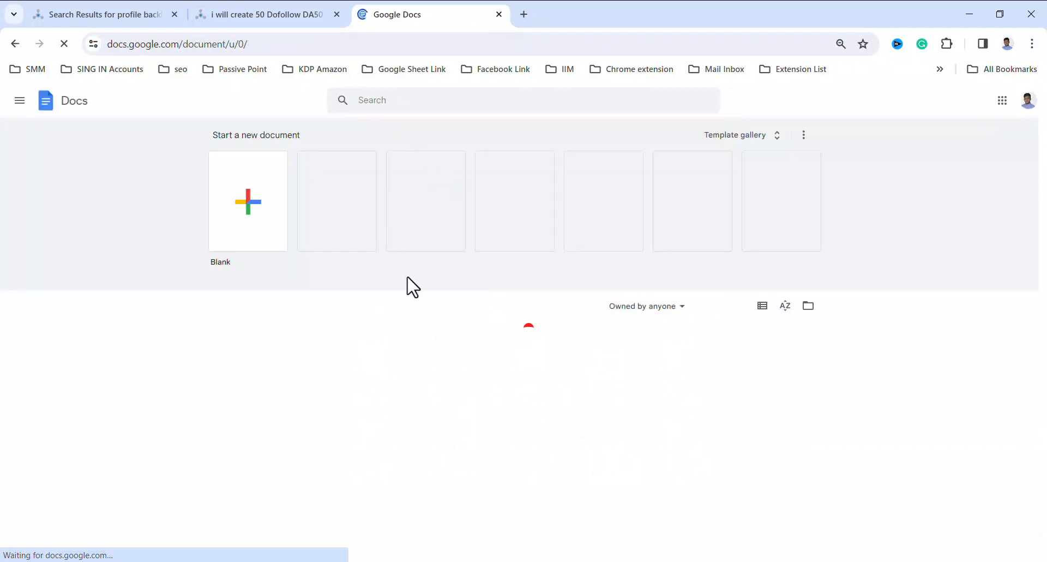
pyautogui.click(243, 202)
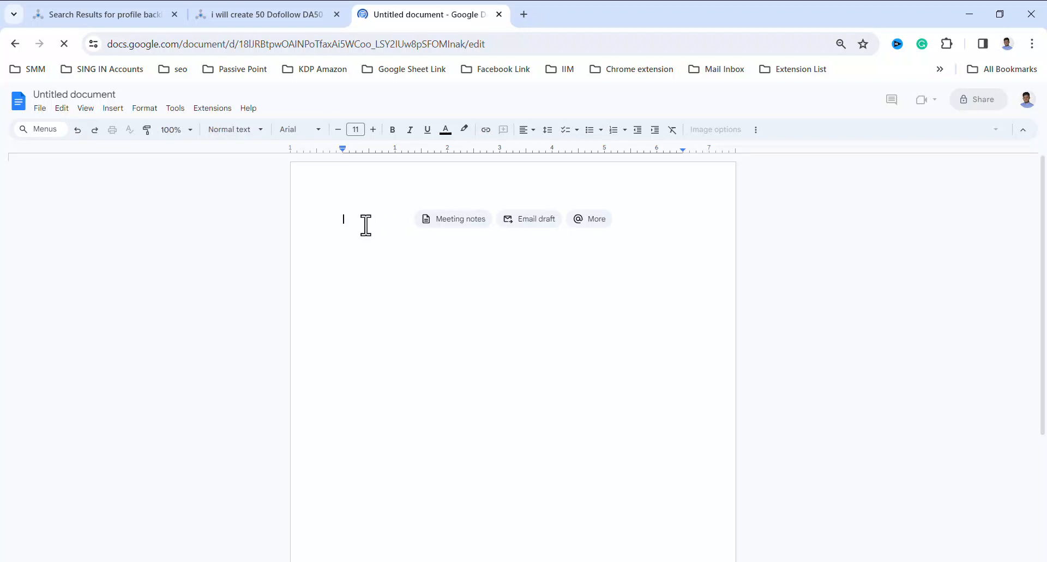
pyautogui.hotkey('ctrl', 'v')
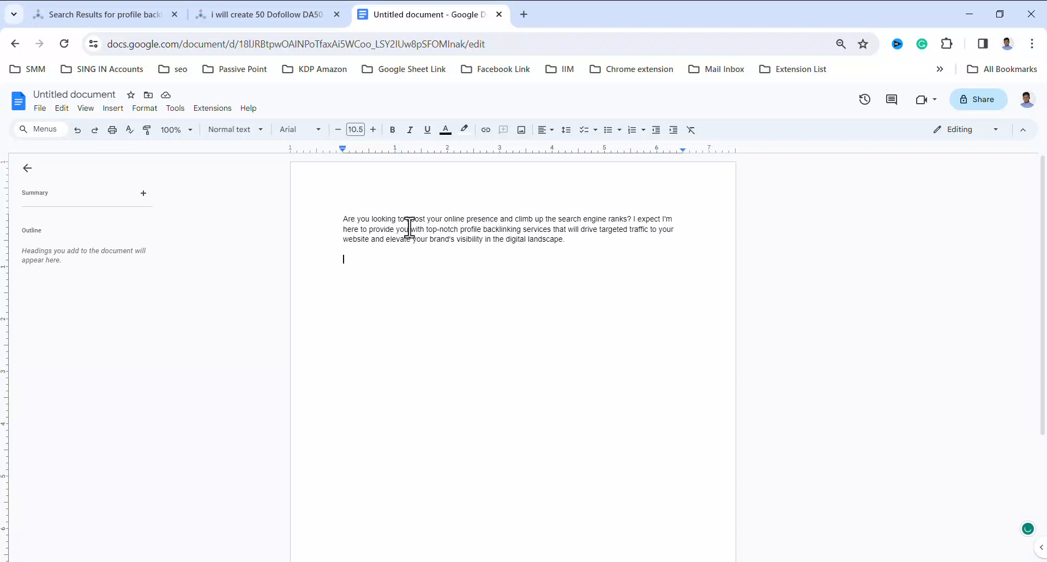
# Return to the listing and review its main service features, from "100% High-Quality Pages" to "100% Detailed Report in Excel Sheet"
pyautogui.click(244, 14)
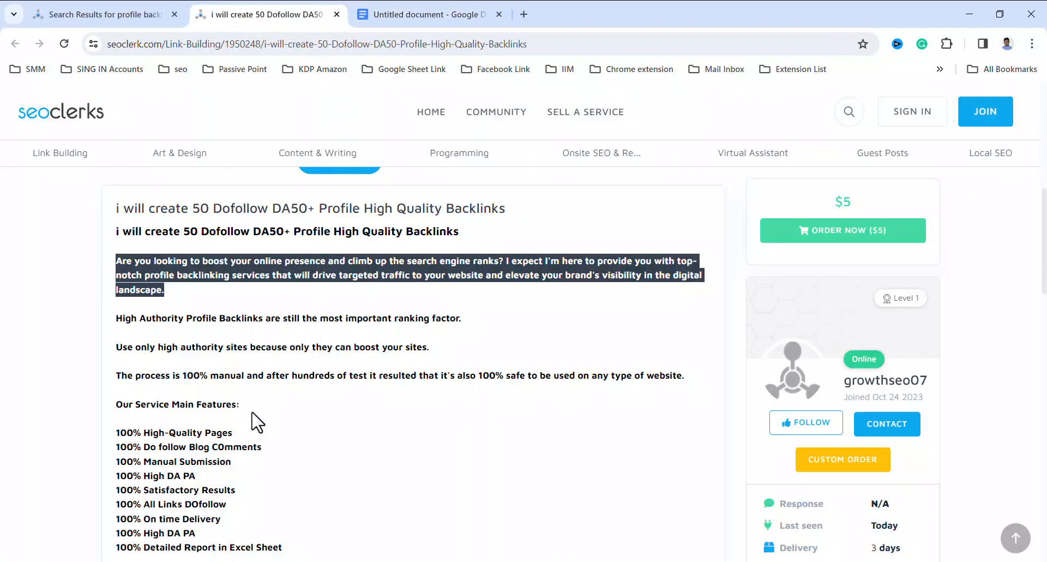
pyautogui.scroll(-2, 300, 431)
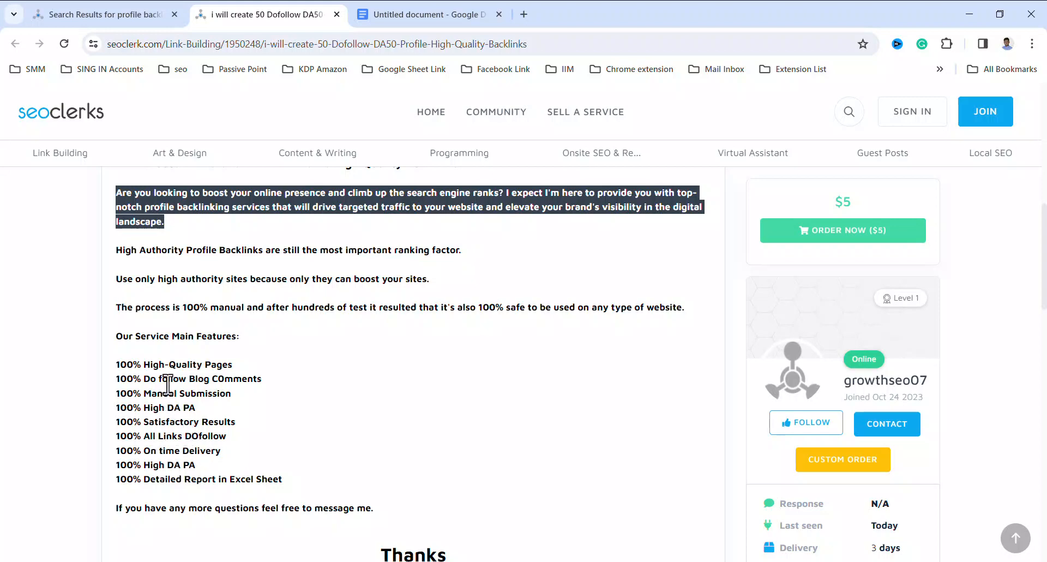
pyautogui.moveTo(283, 488); pyautogui.dragTo(132, 371)
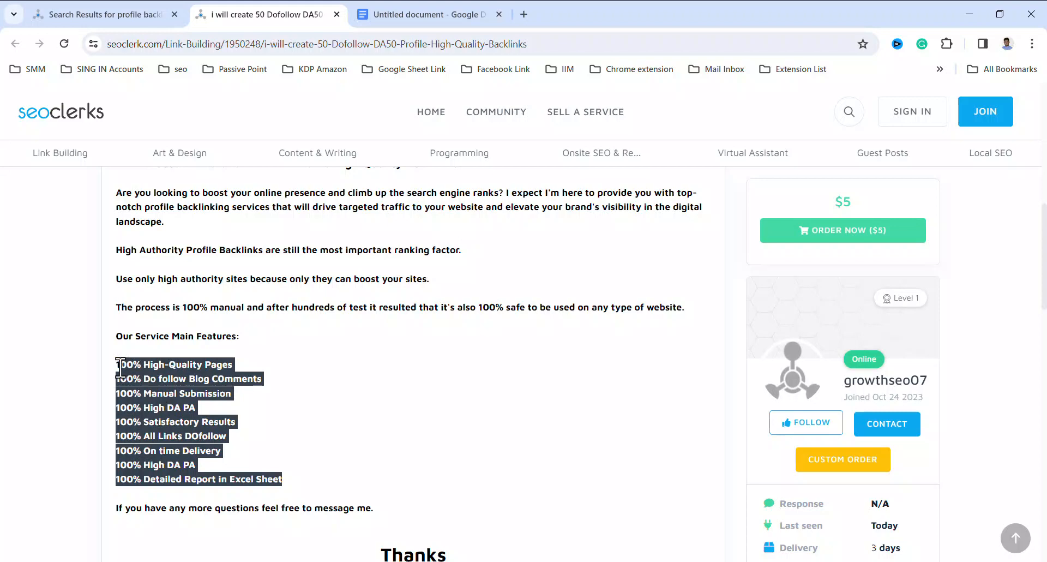
pyautogui.click(287, 482)
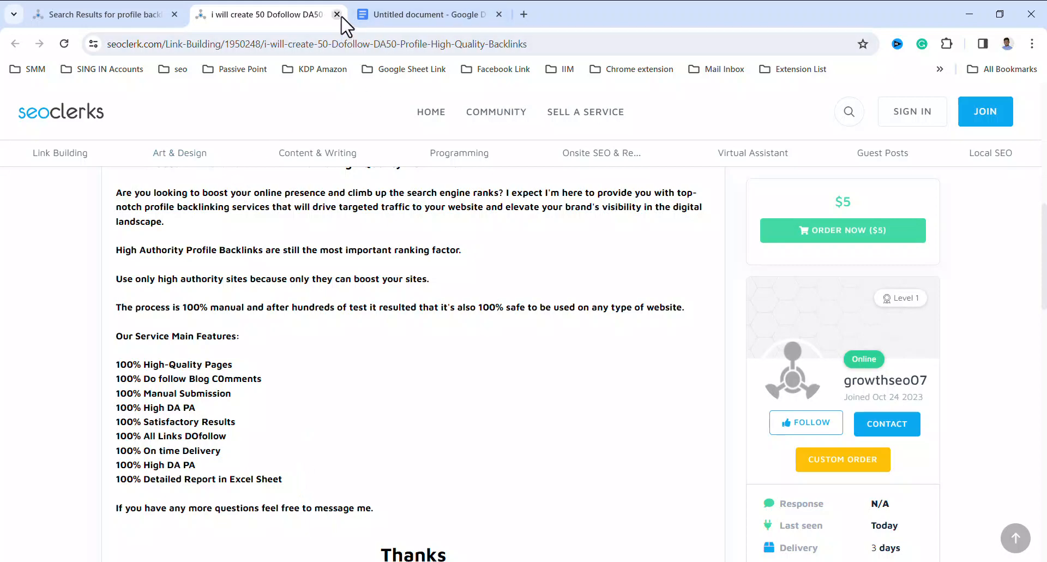
# Close the listing's page and return to the marketplace results for profile backlink
pyautogui.hotkey('ctrl', 'w')
pyautogui.click(120, 17)
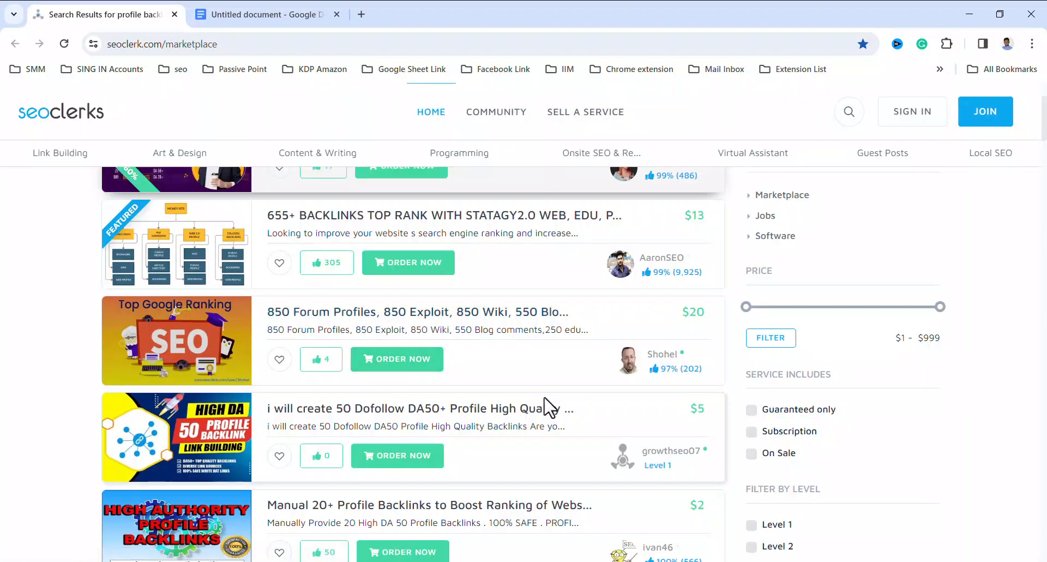
pyautogui.scroll(-1, 548, 406)
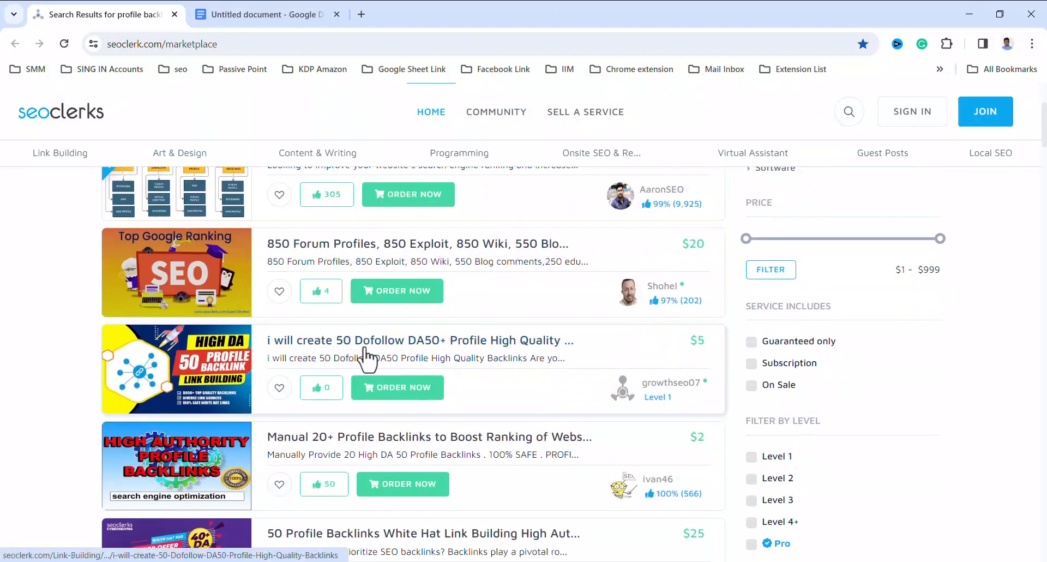
# Open the "i will create 50 Dofollow DA50+ Profile High Quality Backlinks" listing in a new tab, check its description, and close it
pyautogui.rightClick(382, 349)
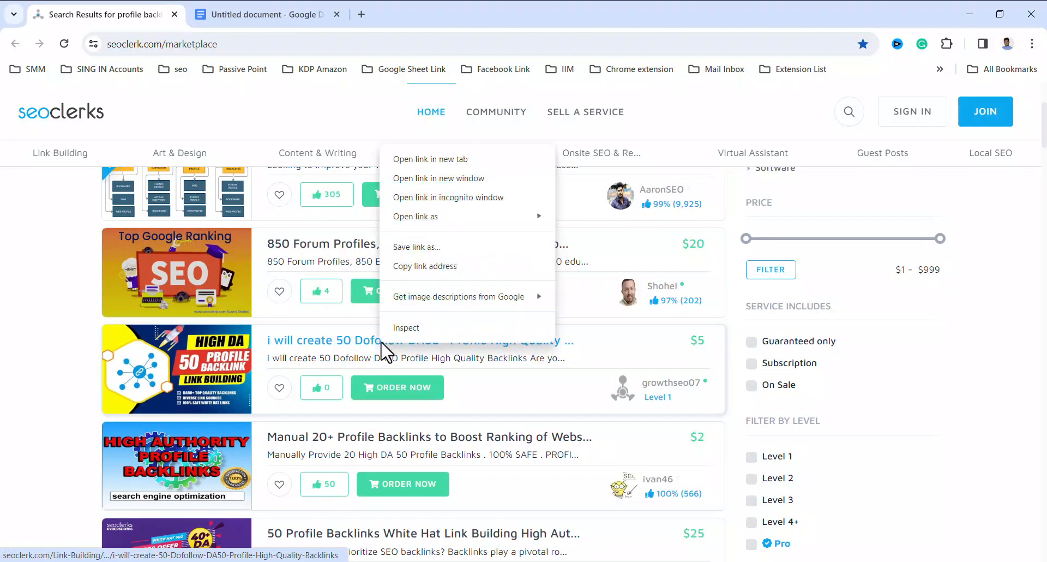
pyautogui.click(409, 160)
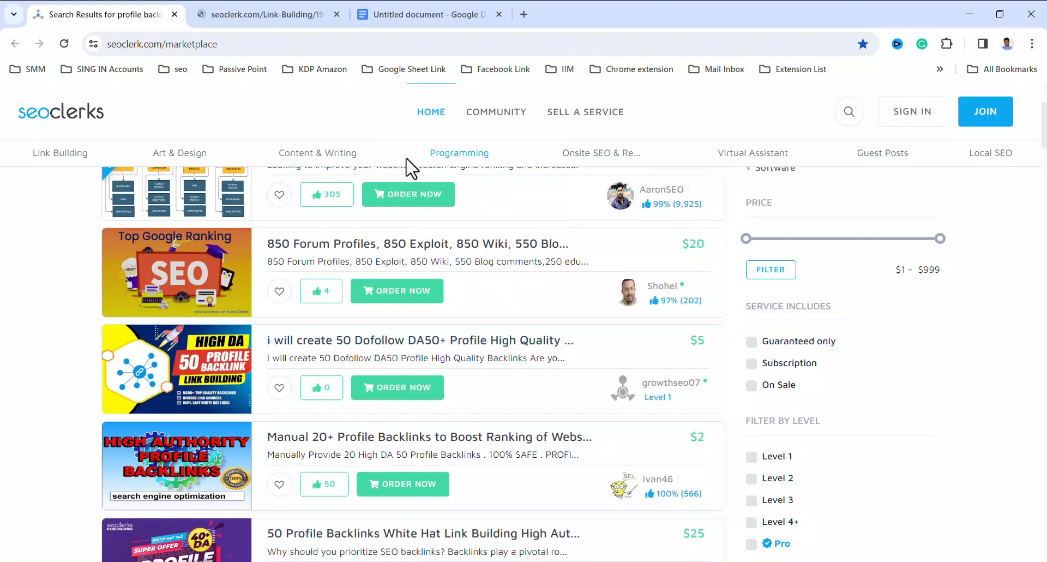
pyautogui.click(252, 20)
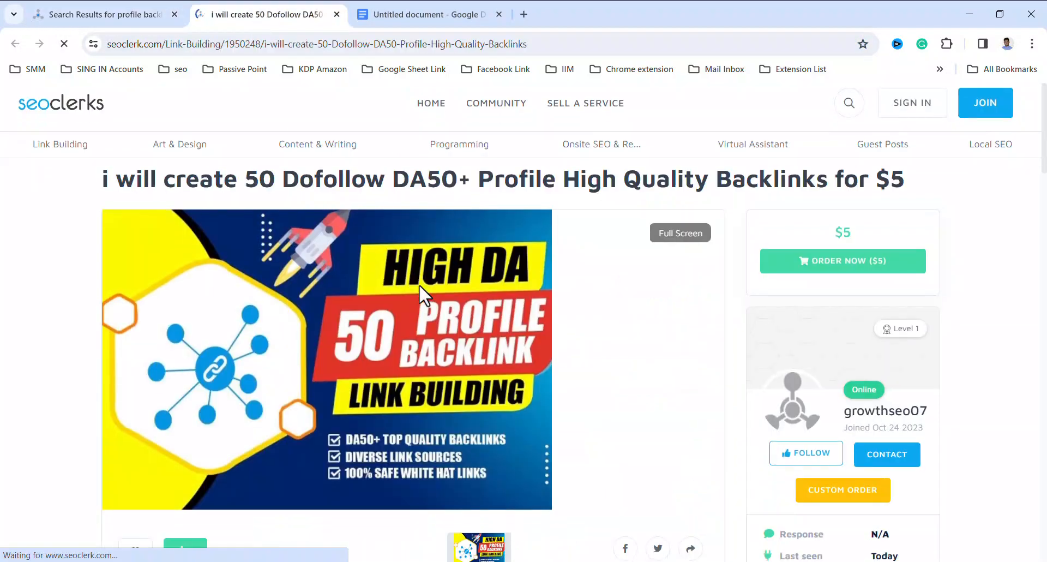
pyautogui.scroll(-7, 451, 315)
pyautogui.scroll(-1, 451, 316)
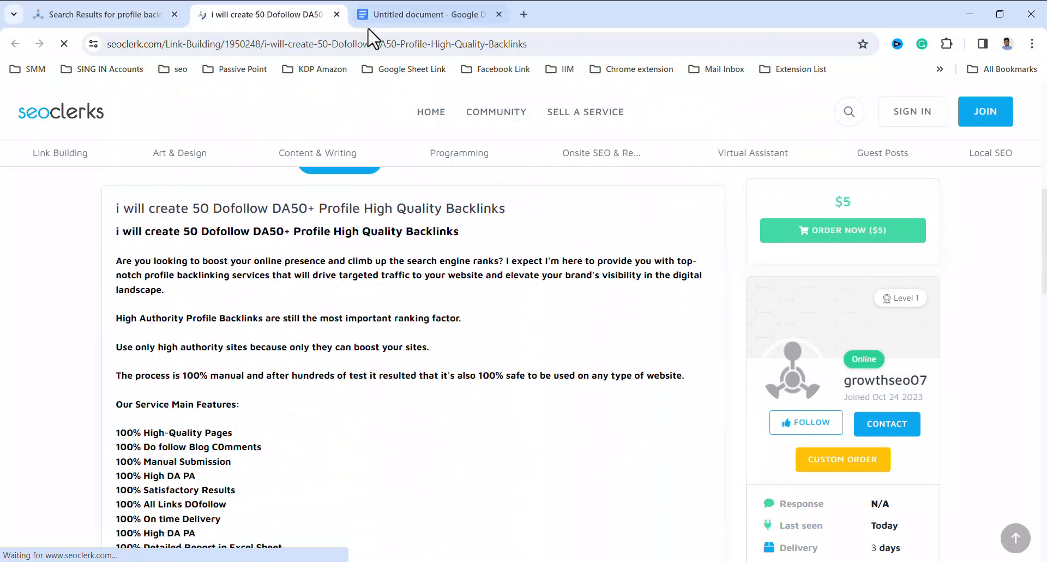
pyautogui.hotkey('ctrl', 'w')
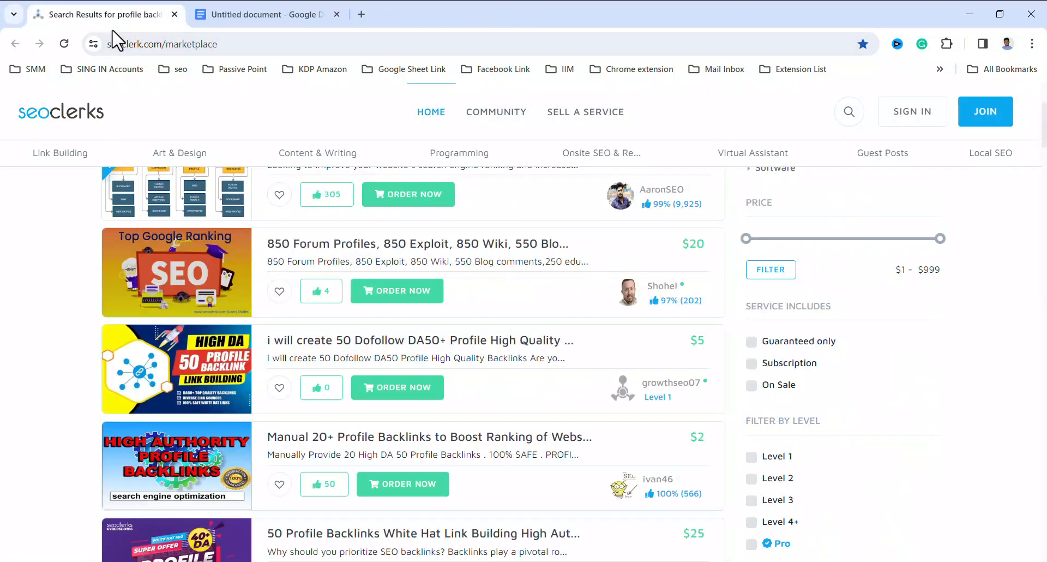
# Open the "Manual 20+ Profile Backlinks to Boost Ranking" listing from the results in a new tab and switch to it
pyautogui.scroll(-2, 480, 363)
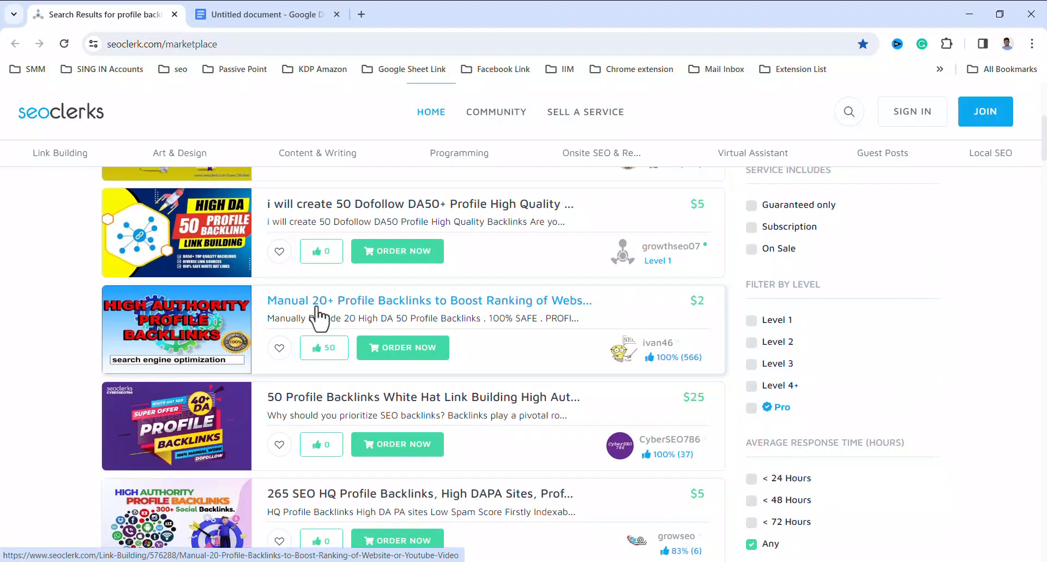
pyautogui.rightClick(363, 306)
pyautogui.click(385, 312)
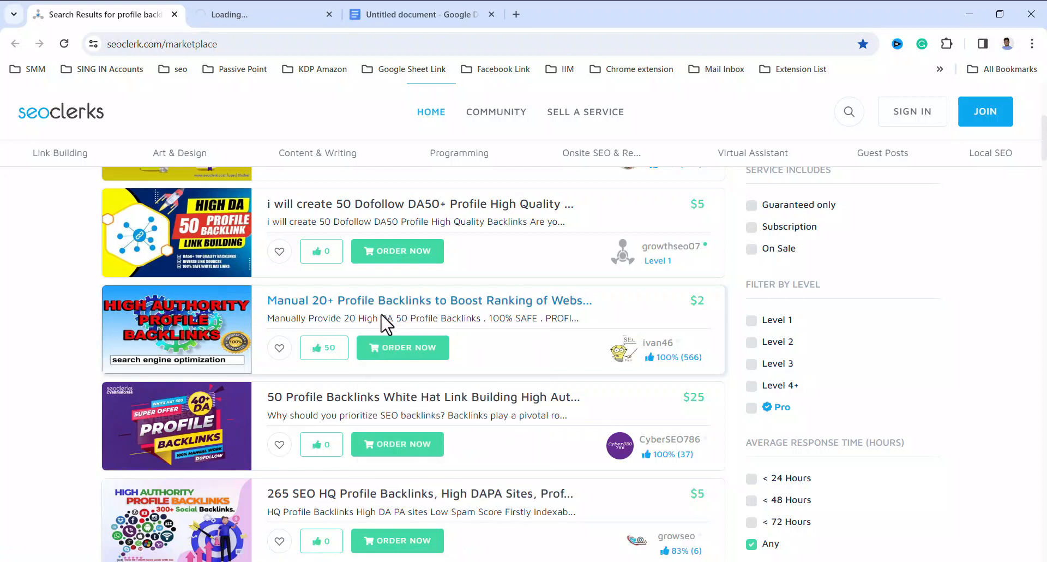
pyautogui.click(251, 19)
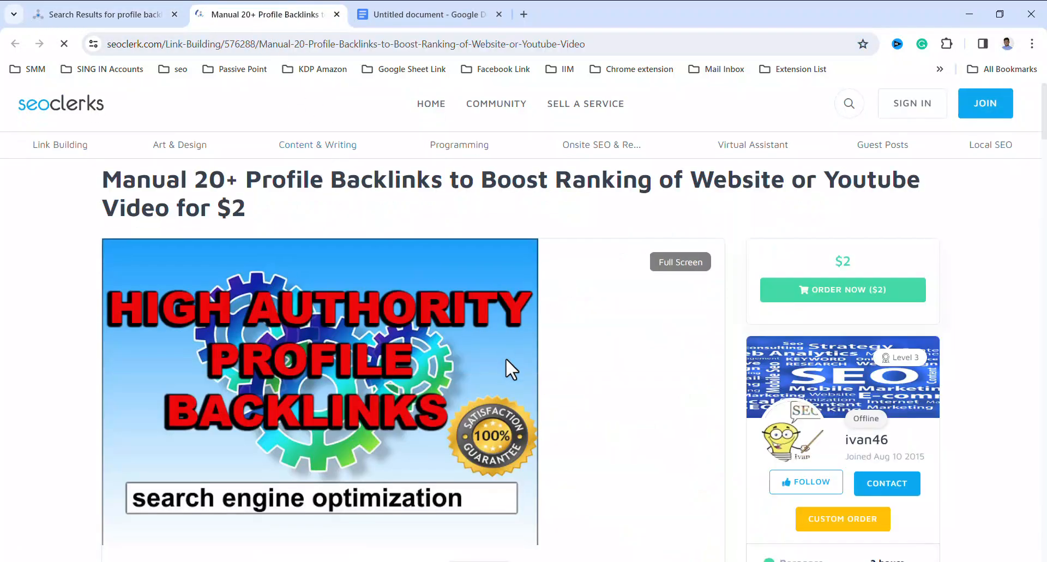
# Review the listing's description, including its benefits and requirements, and close the page to return to the marketplace results
pyautogui.scroll(-4, 510, 358)
pyautogui.scroll(-6, 512, 353)
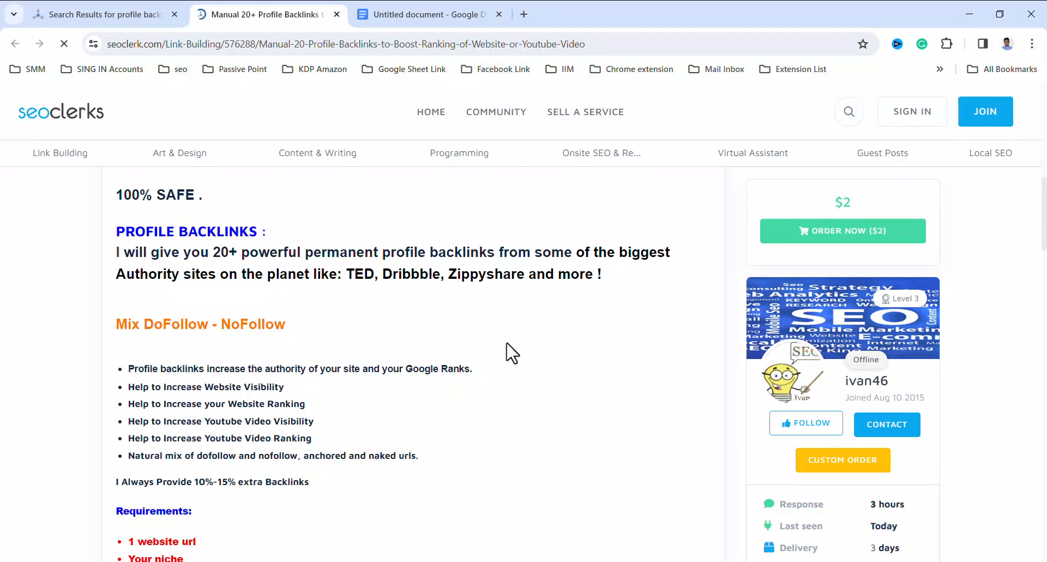
pyautogui.scroll(-3, 511, 353)
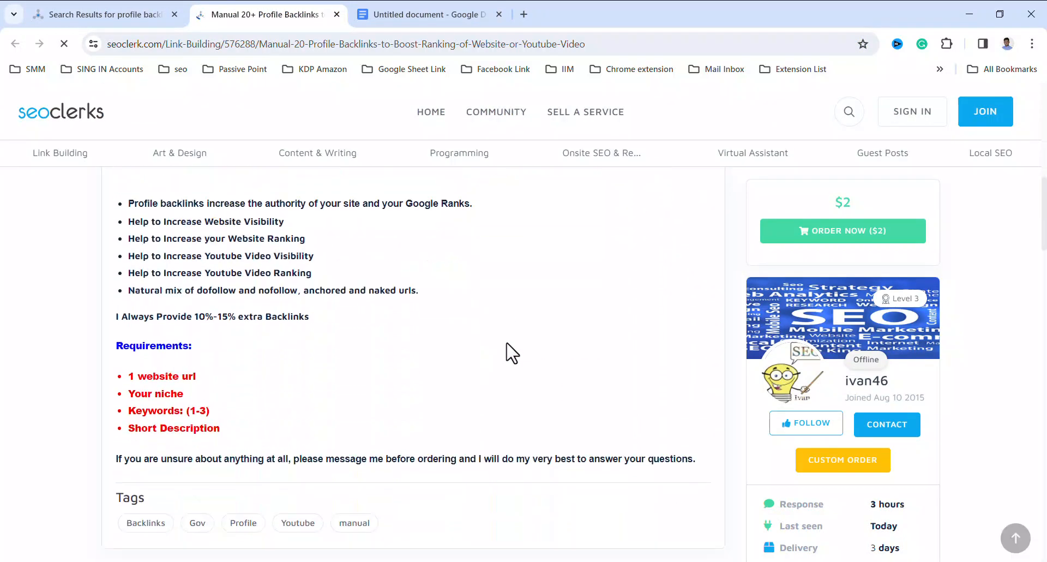
pyautogui.scroll(3, 512, 353)
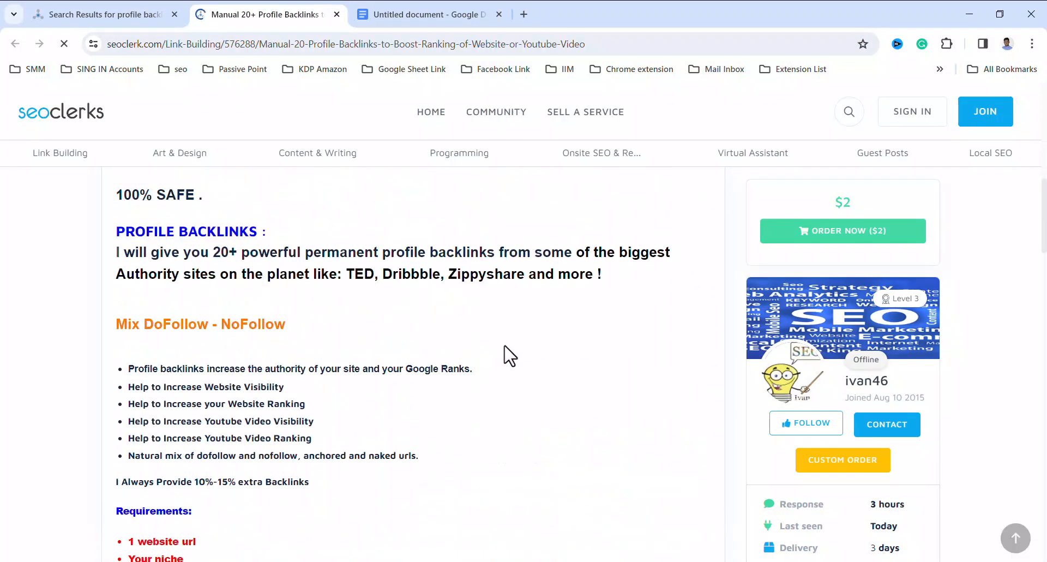
pyautogui.scroll(3, 510, 355)
pyautogui.scroll(-5, 508, 356)
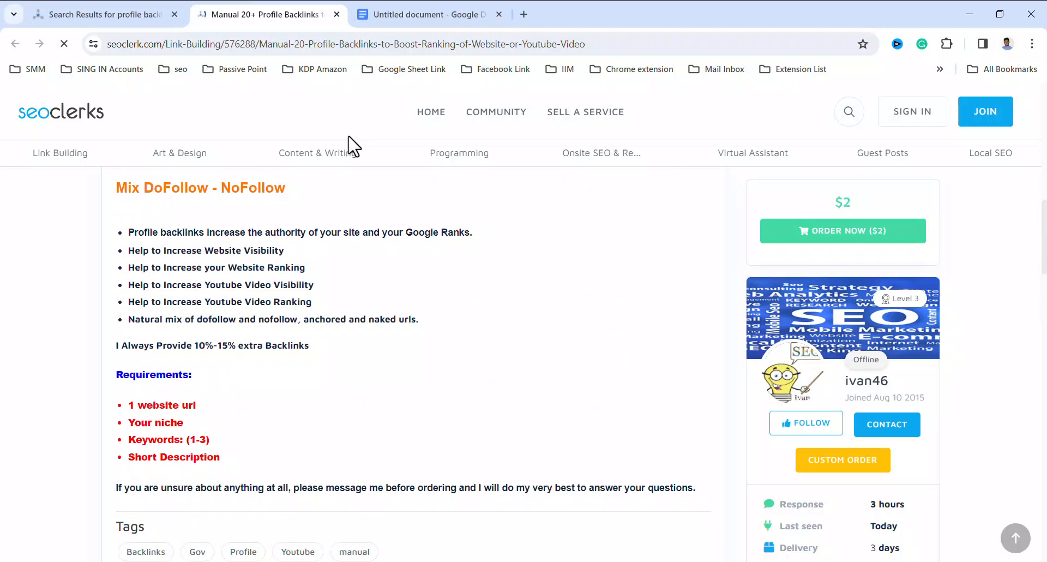
pyautogui.click(336, 14)
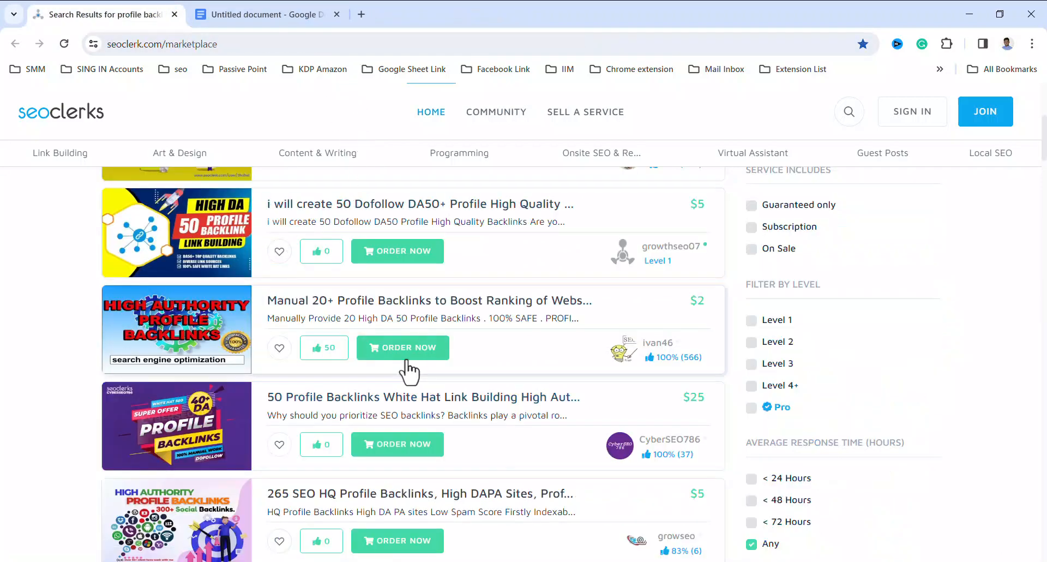
# Open the "50 Profile Backlinks White Hat Link Building High Authority Sites" listing in a new tab and look over its description
pyautogui.scroll(-1, 409, 370)
pyautogui.rightClick(356, 337)
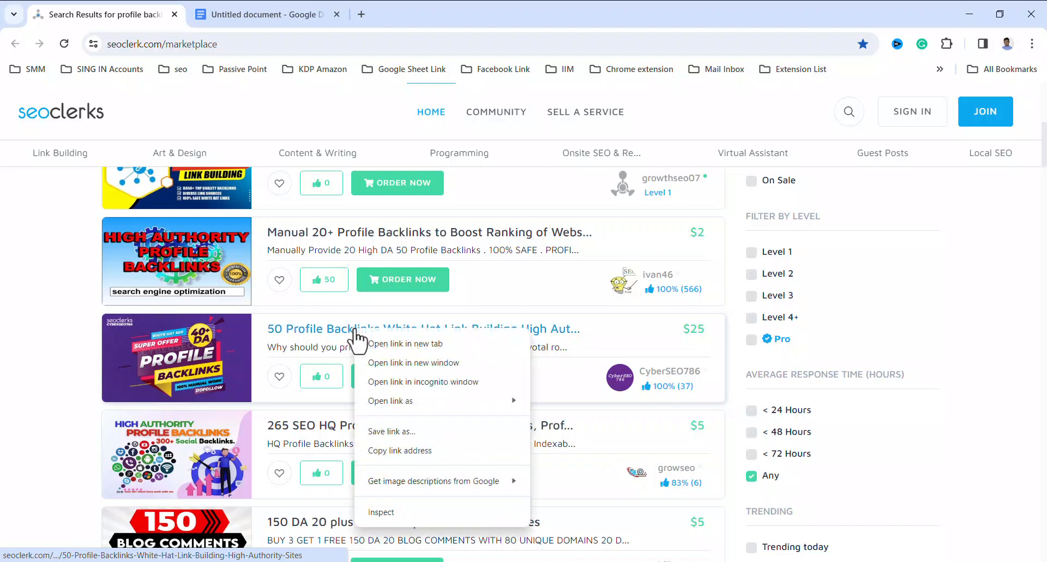
pyautogui.click(376, 342)
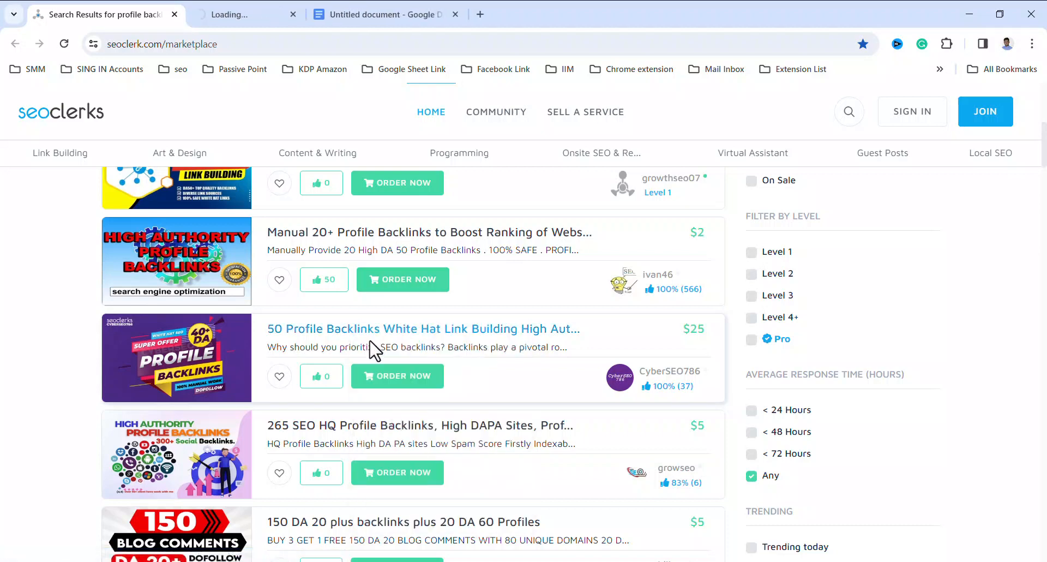
pyautogui.click(258, 24)
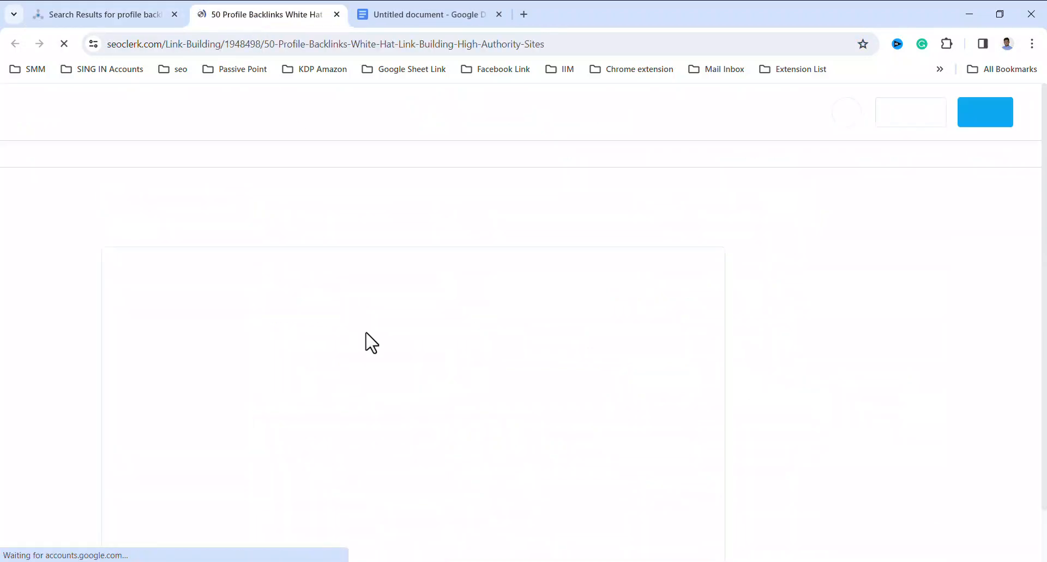
pyautogui.scroll(-10, 390, 351)
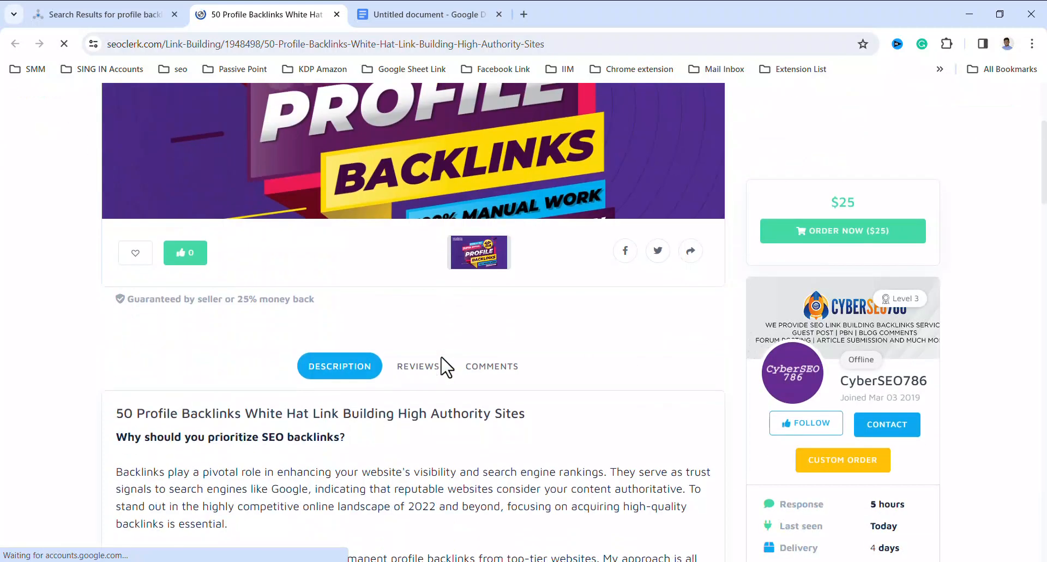
pyautogui.scroll(-2, 446, 366)
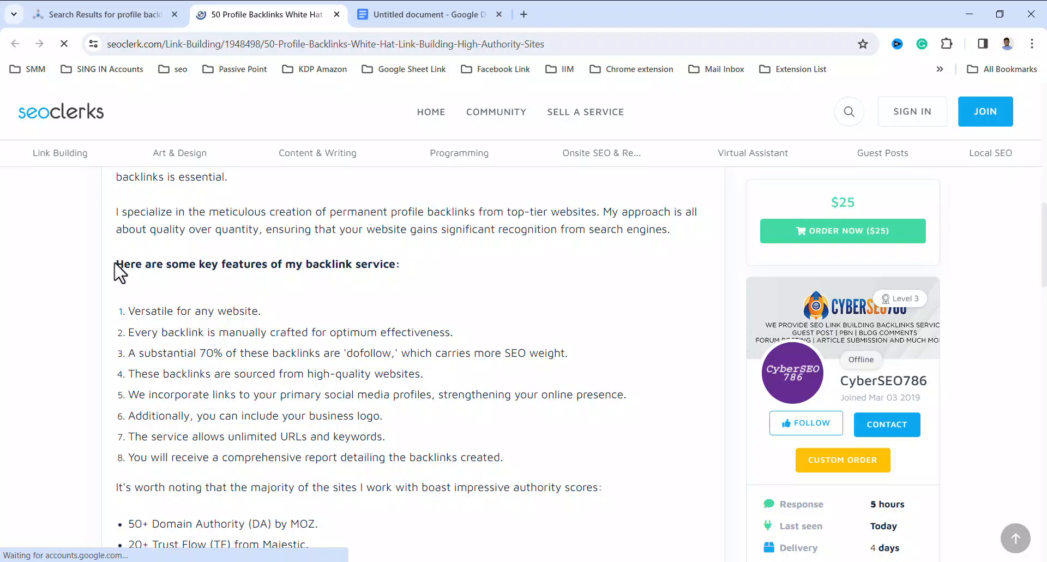
pyautogui.scroll(5, 164, 265)
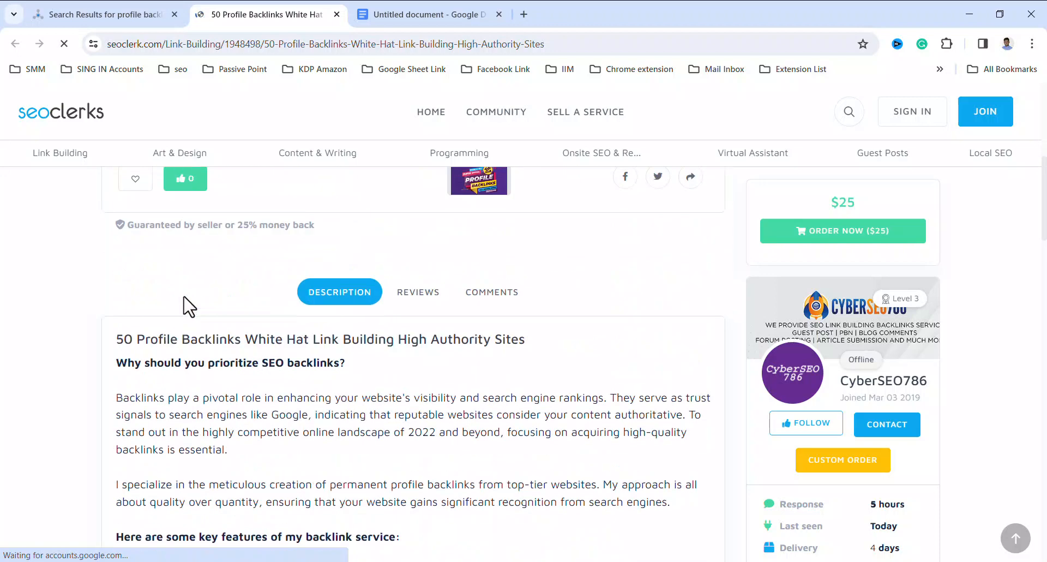
# Copy the description paragraph starting "I specialize in the meticulous creation" and paste it below the existing paragraph in the Google Docs document
pyautogui.scroll(-3, 252, 336)
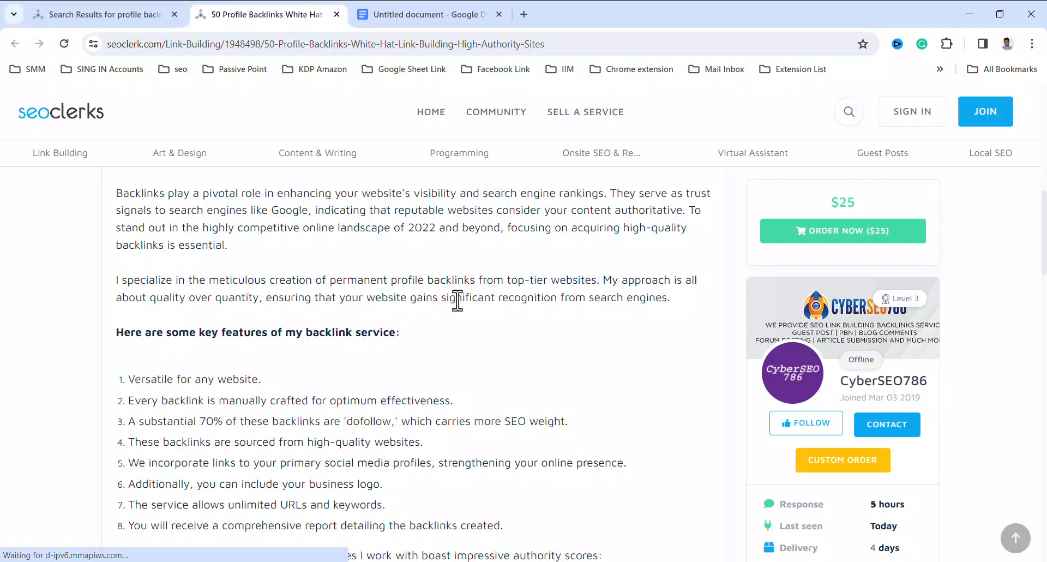
pyautogui.moveTo(673, 298); pyautogui.dragTo(115, 286)
pyautogui.rightClick(143, 287)
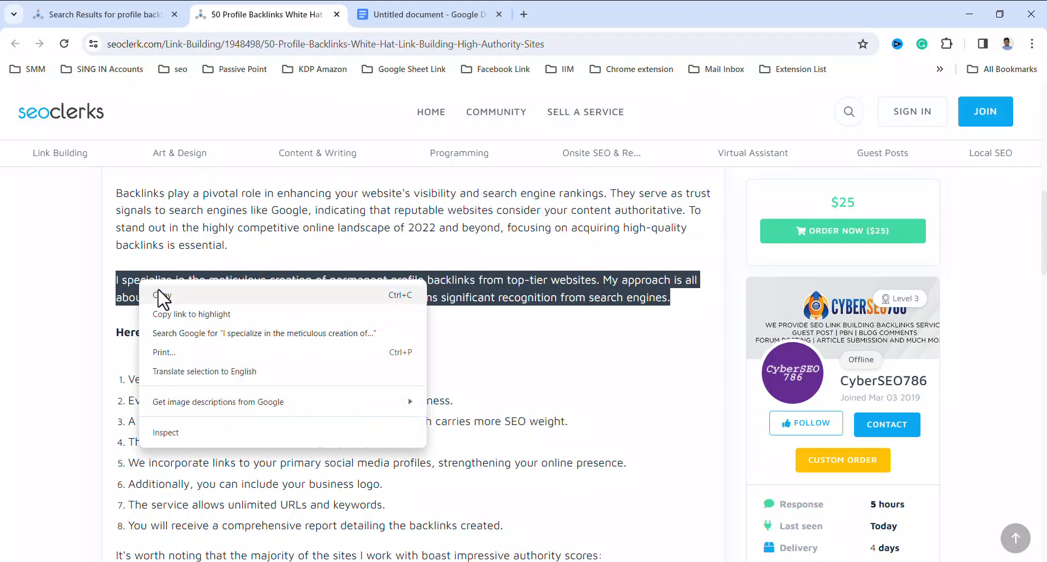
pyautogui.click(160, 298)
pyautogui.click(461, 16)
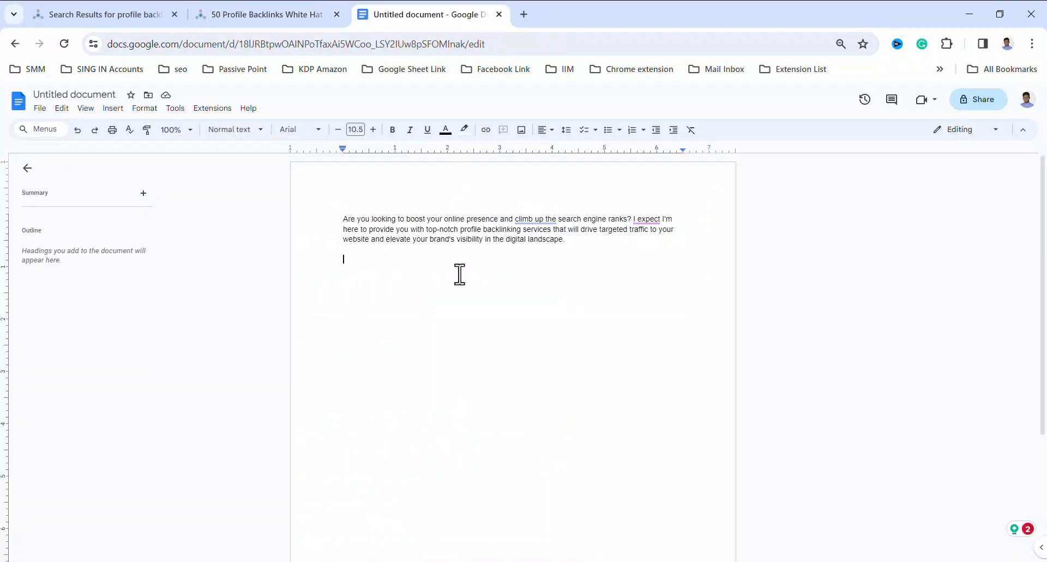
pyautogui.hotkey('ctrl', 'v')
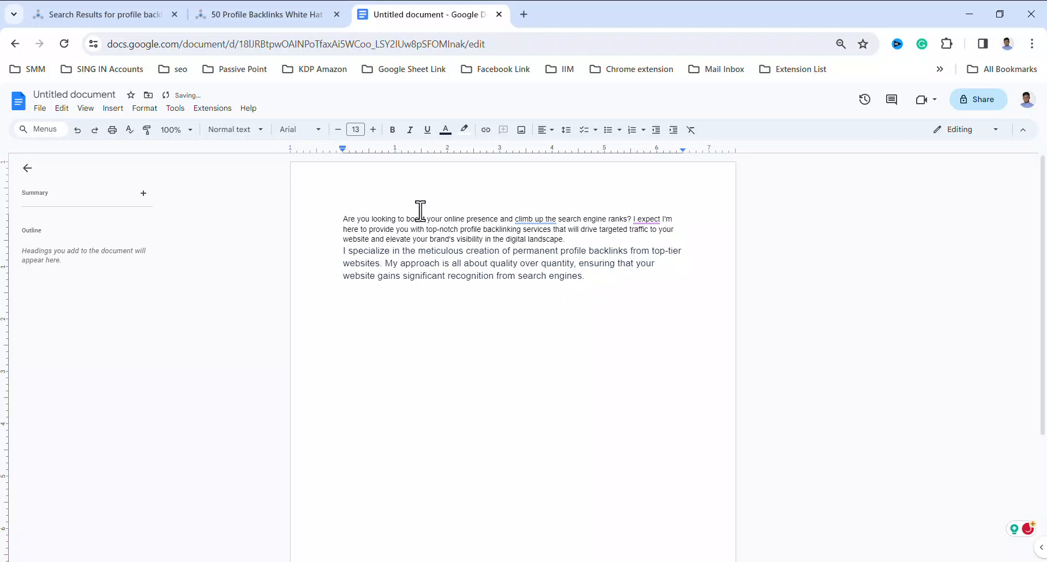
# Copy the listing's closing paragraph, from "Should you have any inquiries" to "backlinks today!", and paste it at the end of the Google Docs document
pyautogui.click(241, 15)
pyautogui.scroll(-6, 337, 327)
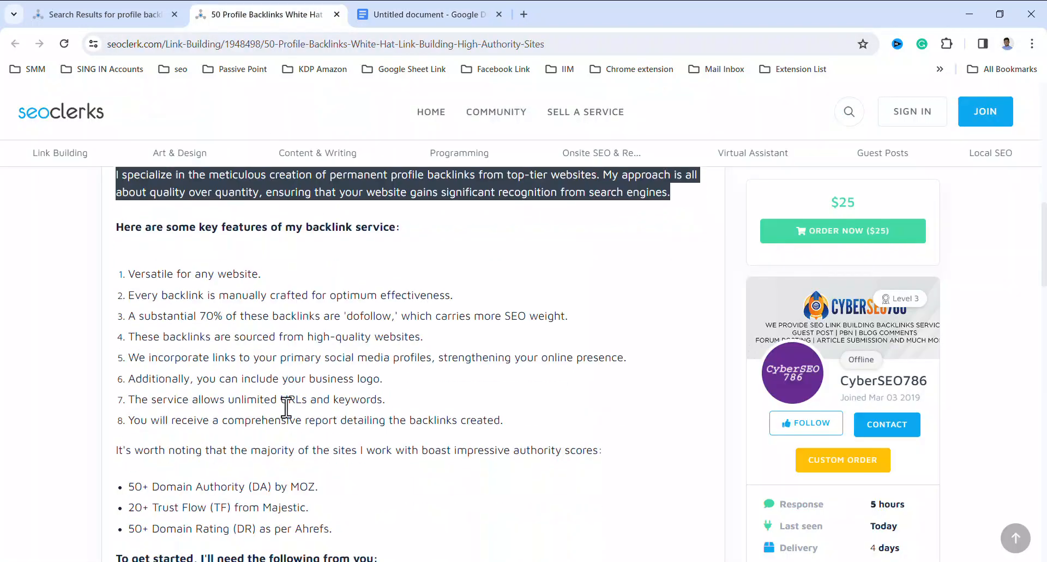
pyautogui.scroll(-3, 271, 400)
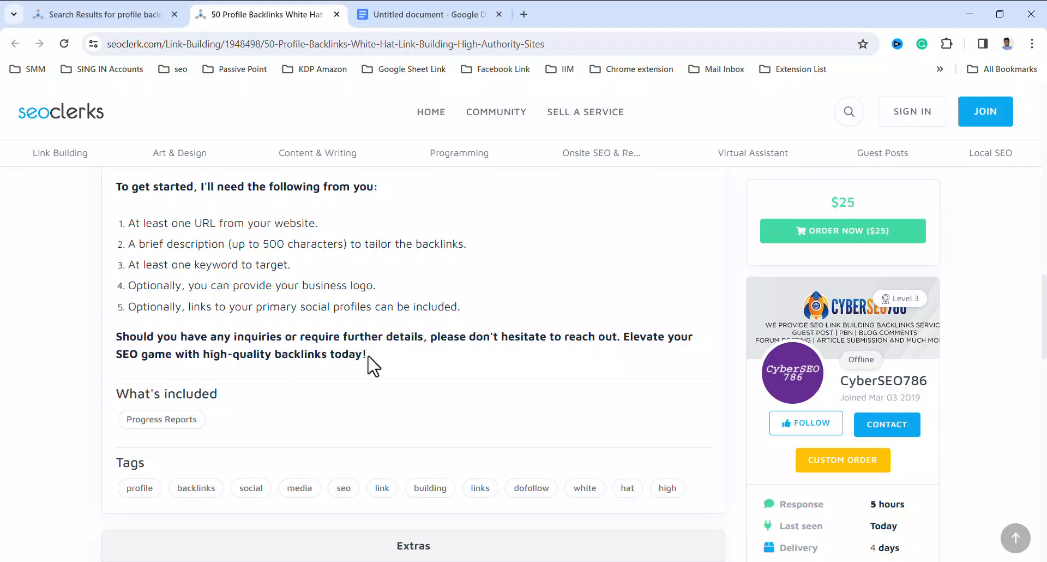
pyautogui.moveTo(368, 355); pyautogui.dragTo(119, 349)
pyautogui.rightClick(132, 345)
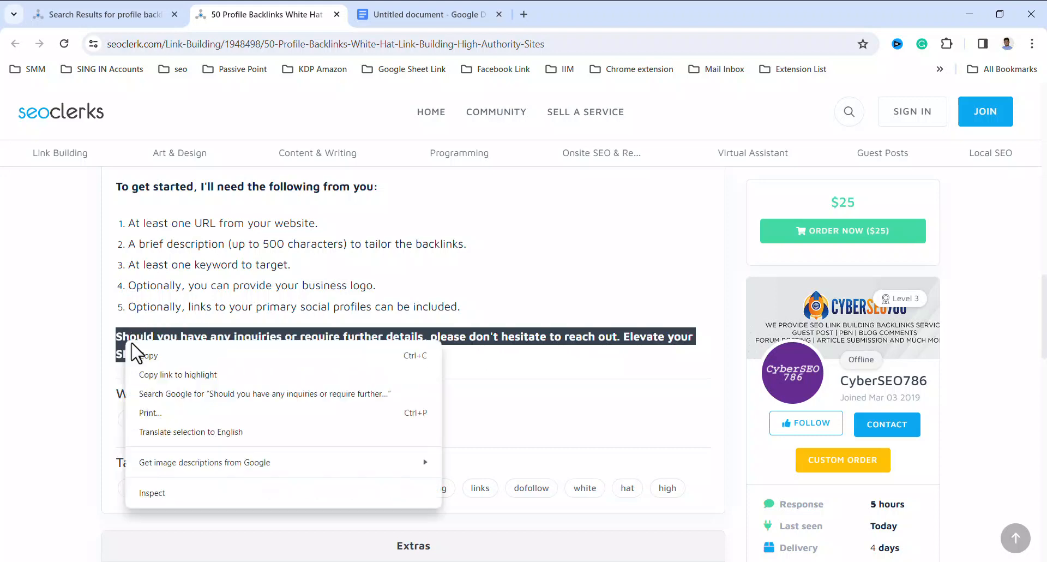
pyautogui.click(139, 355)
pyautogui.click(382, 11)
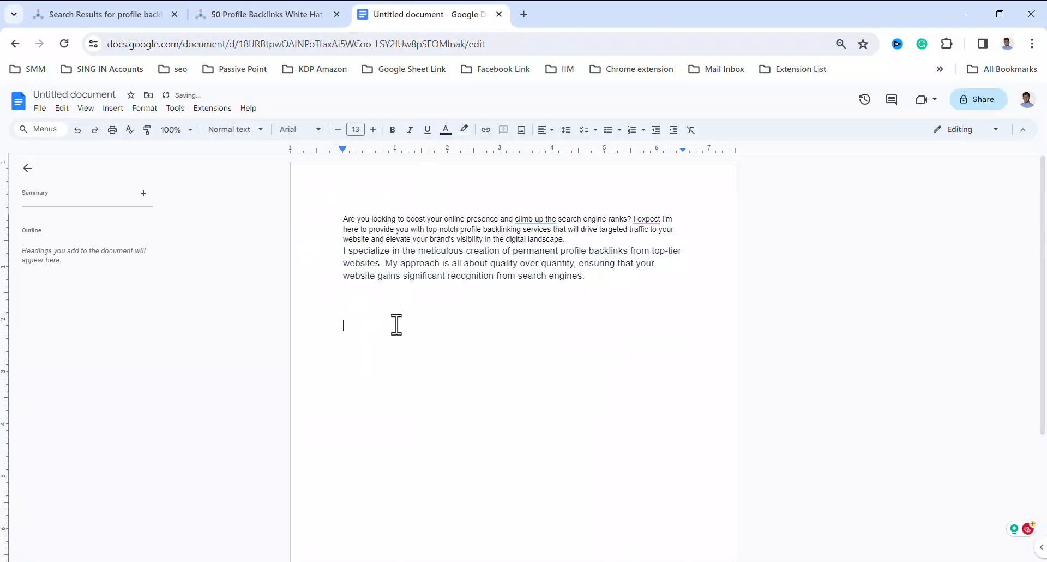
pyautogui.hotkey('ctrl', 'v')
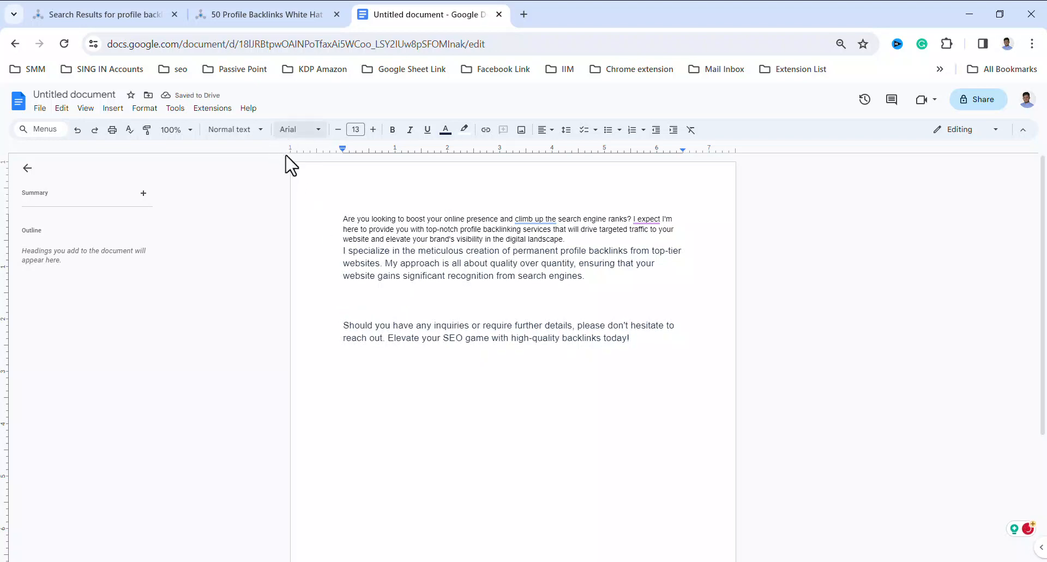
# Close the "50 Profile Backlinks White Hat" listing's page and return to the marketplace results
pyautogui.click(241, 13)
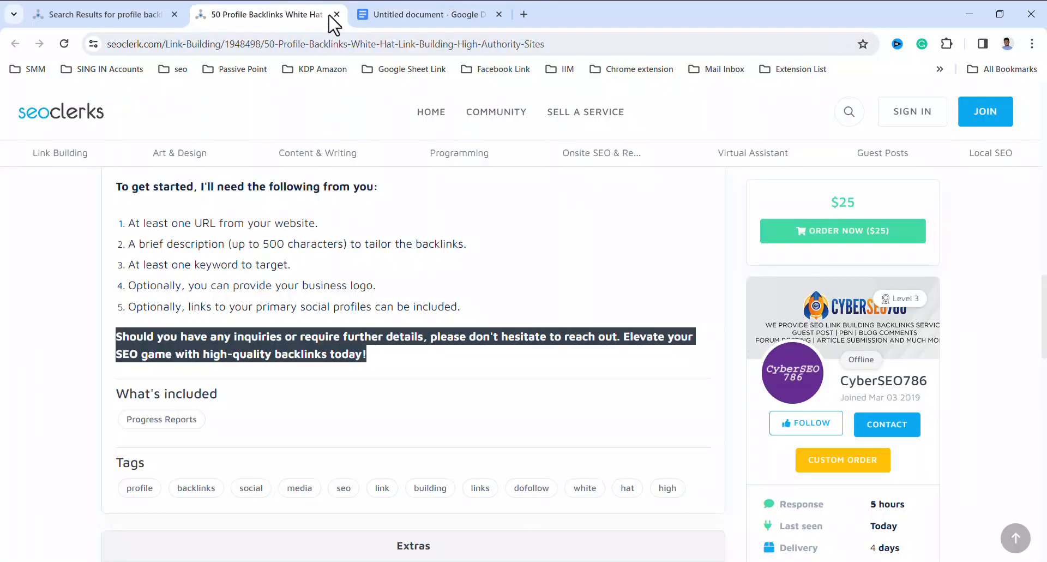
pyautogui.click(337, 14)
pyautogui.click(103, 18)
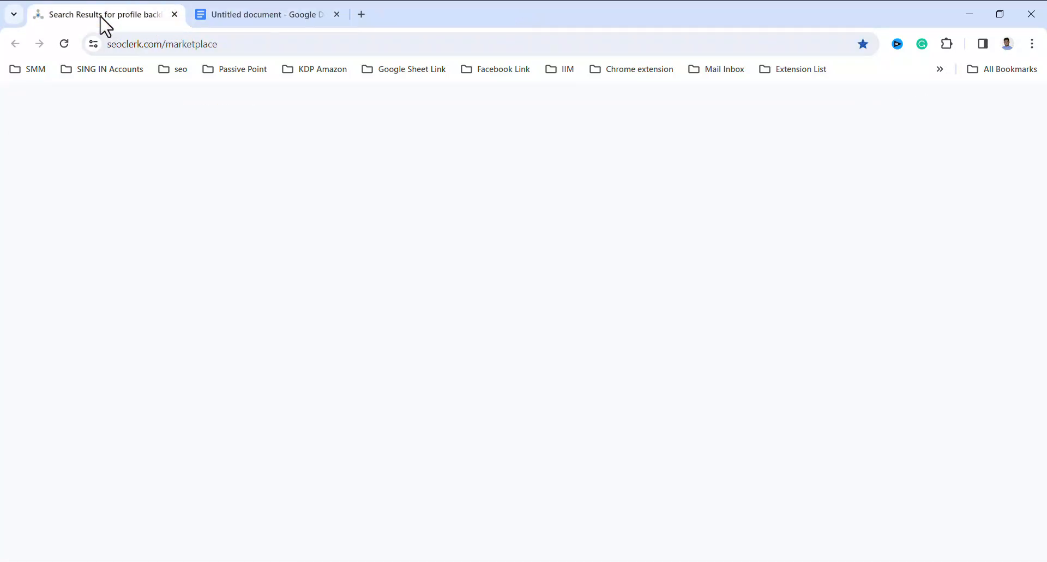
# Find the "I will build 55 social profile seo backlink for brand creation" listing in the results and open it in a new tab
pyautogui.scroll(-4, 504, 355)
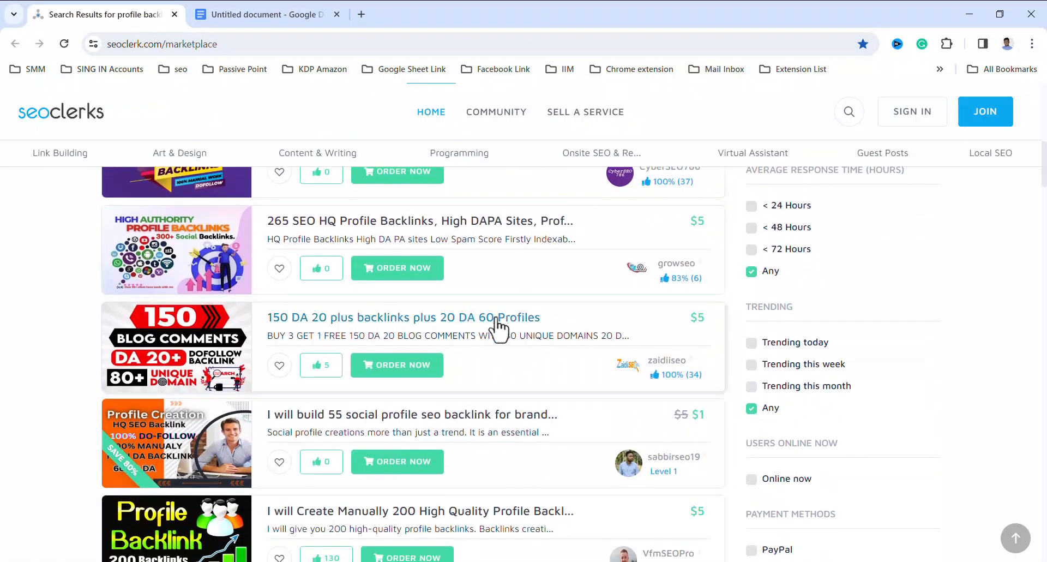
pyautogui.scroll(-1, 567, 322)
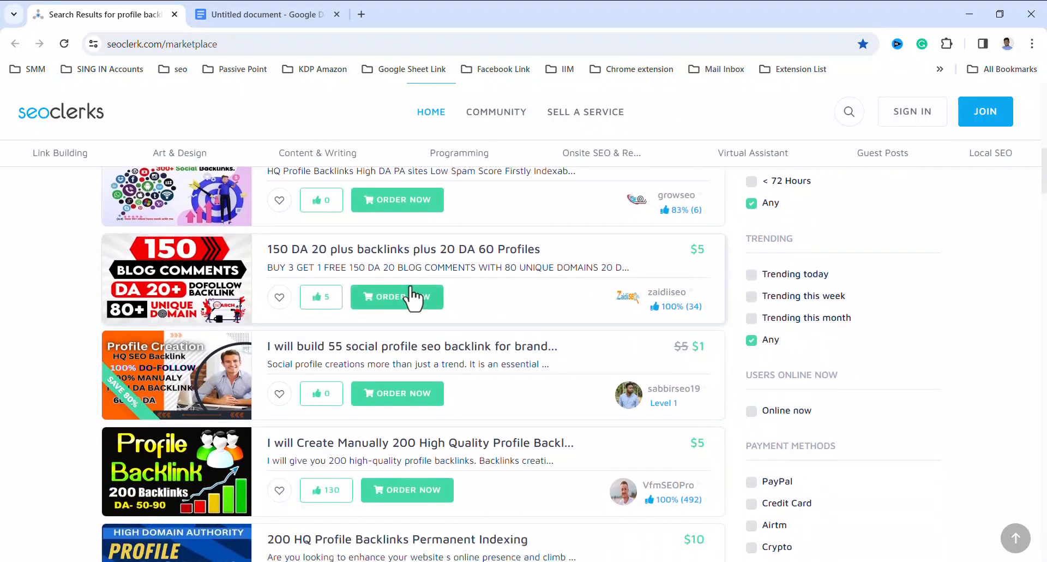
pyautogui.scroll(-1, 368, 295)
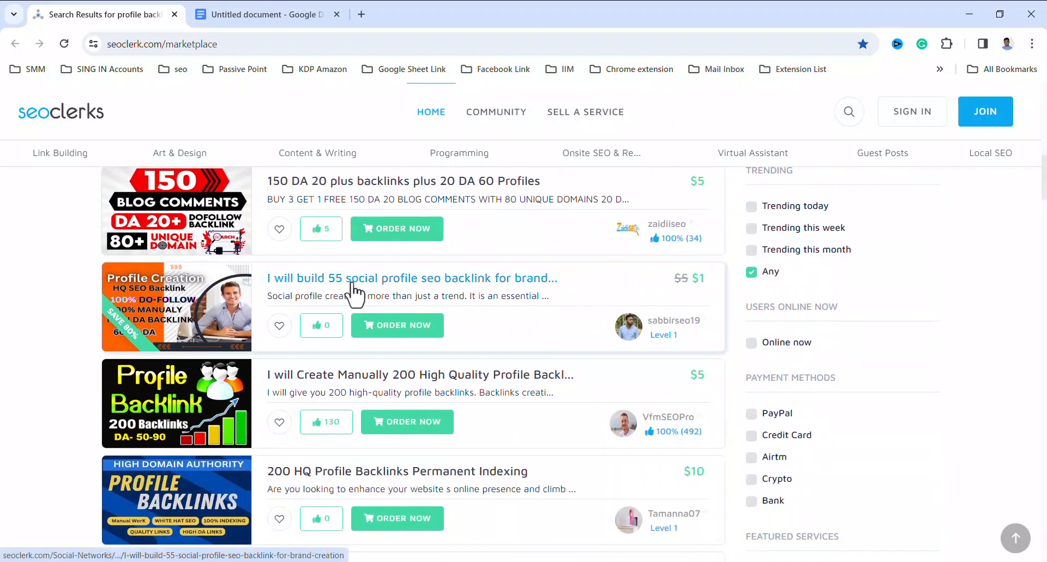
pyautogui.rightClick(364, 290)
pyautogui.click(402, 296)
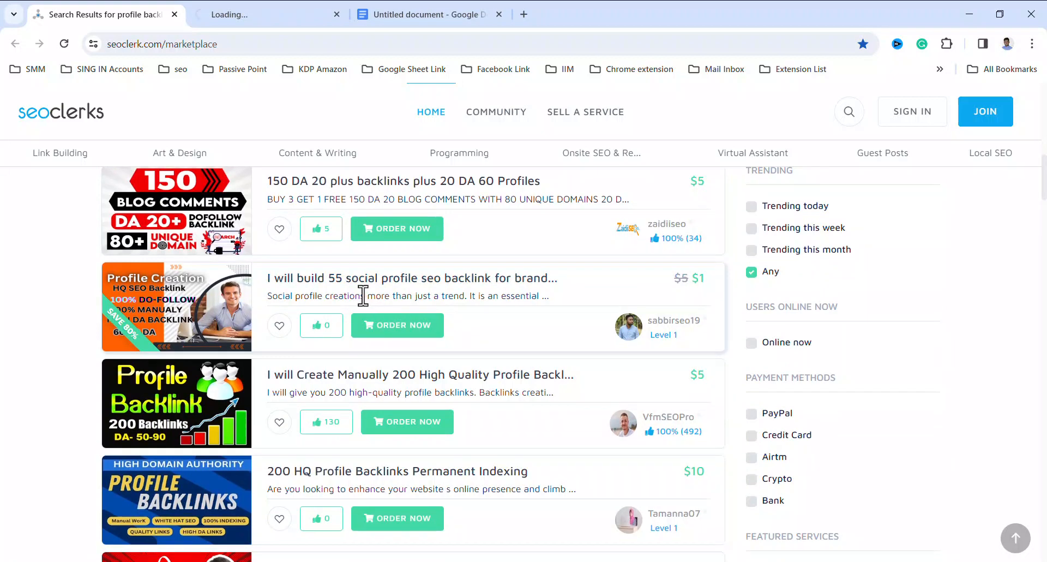
pyautogui.click(243, 22)
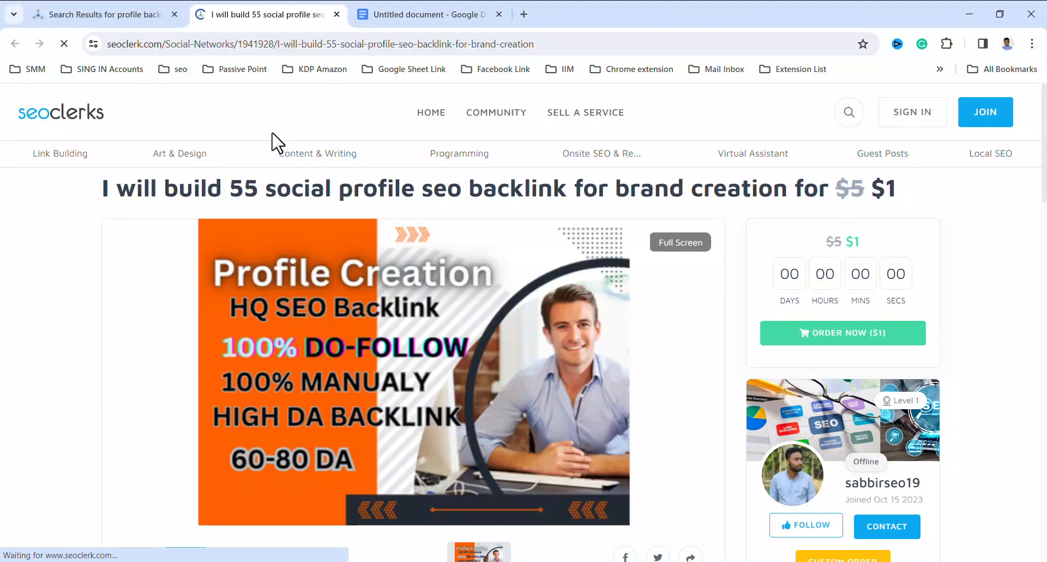
# Copy the "What will I offer:" heading from the listing's description and paste it above the closing paragraph in the Google Docs document, followed by a new line
pyautogui.scroll(-3, 499, 379)
pyautogui.scroll(-8, 500, 380)
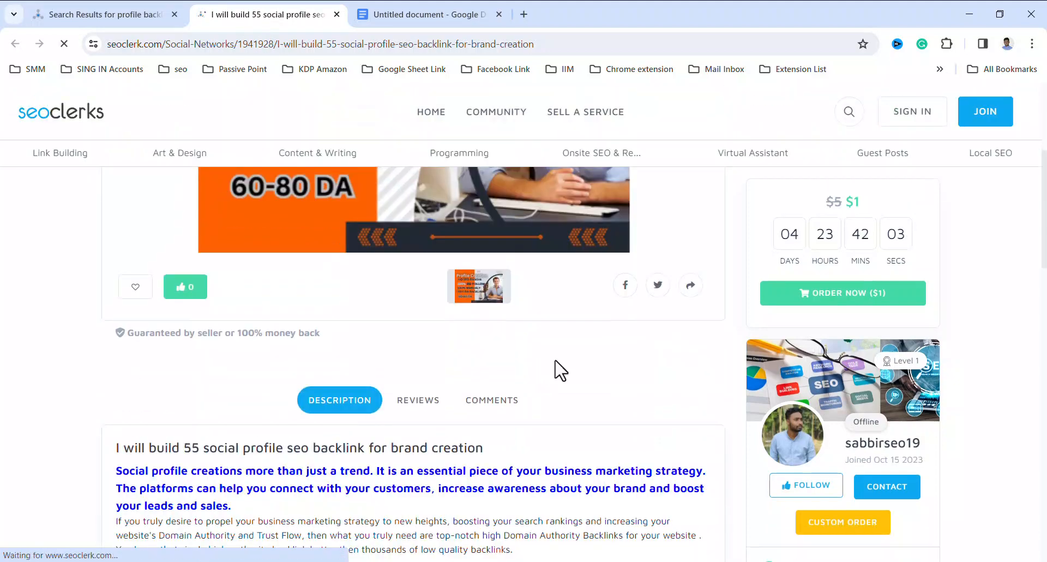
pyautogui.scroll(-1, 562, 366)
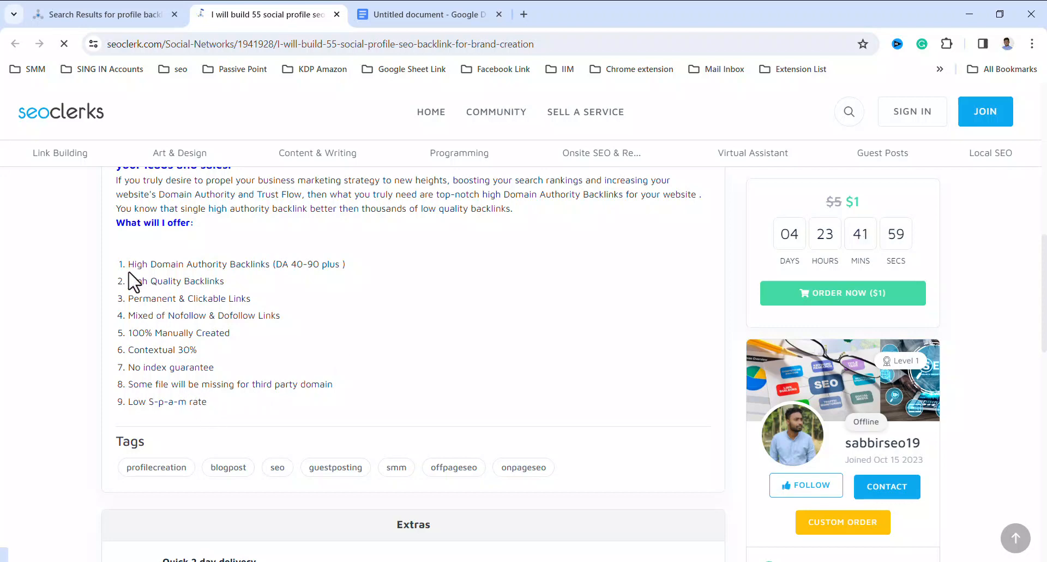
pyautogui.moveTo(138, 224); pyautogui.dragTo(113, 227)
pyautogui.rightClick(134, 227)
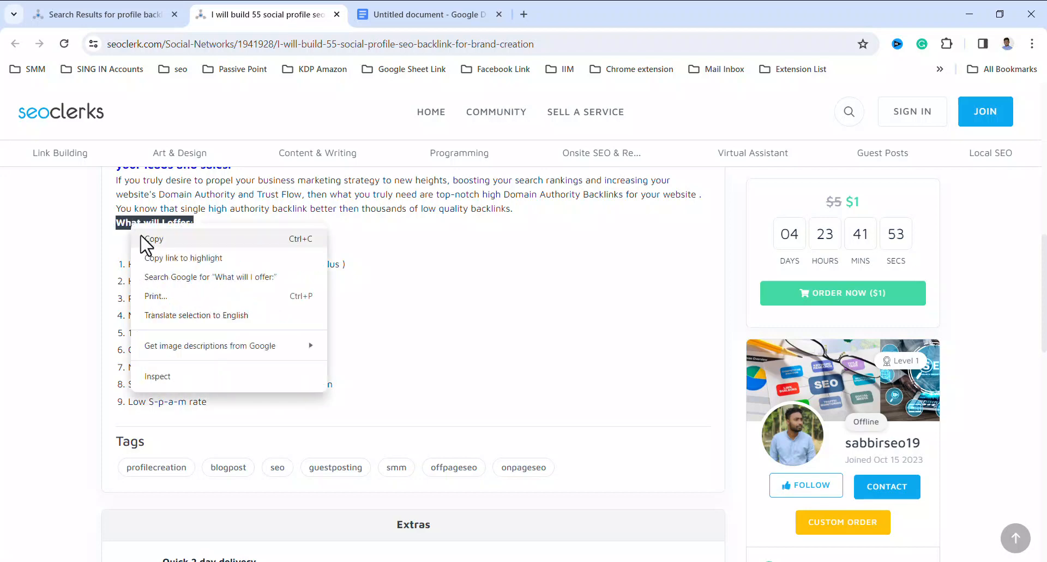
pyautogui.click(137, 235)
pyautogui.click(401, 16)
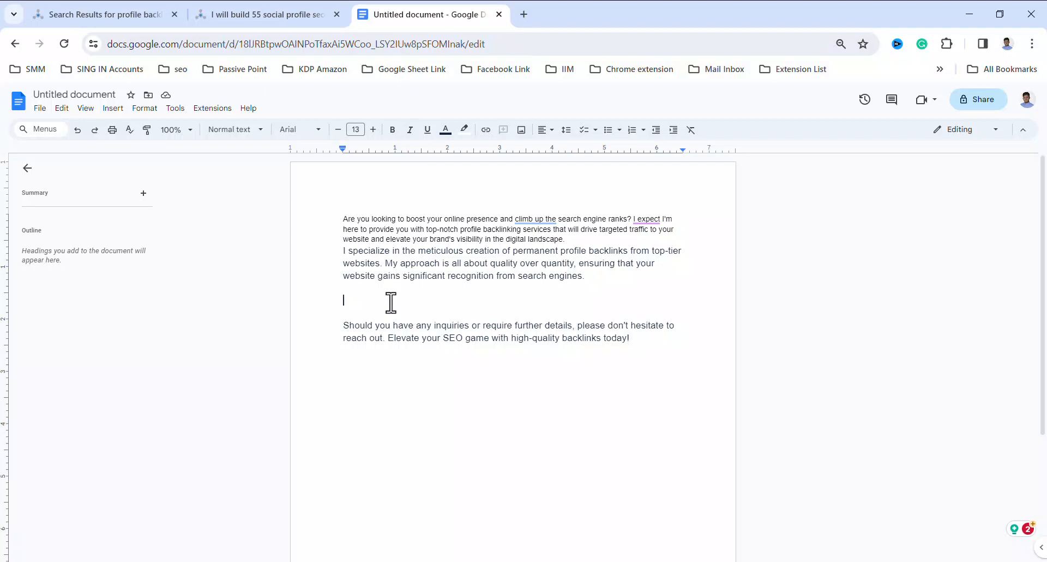
pyautogui.hotkey('ctrl', 'v')
pyautogui.press('Return')
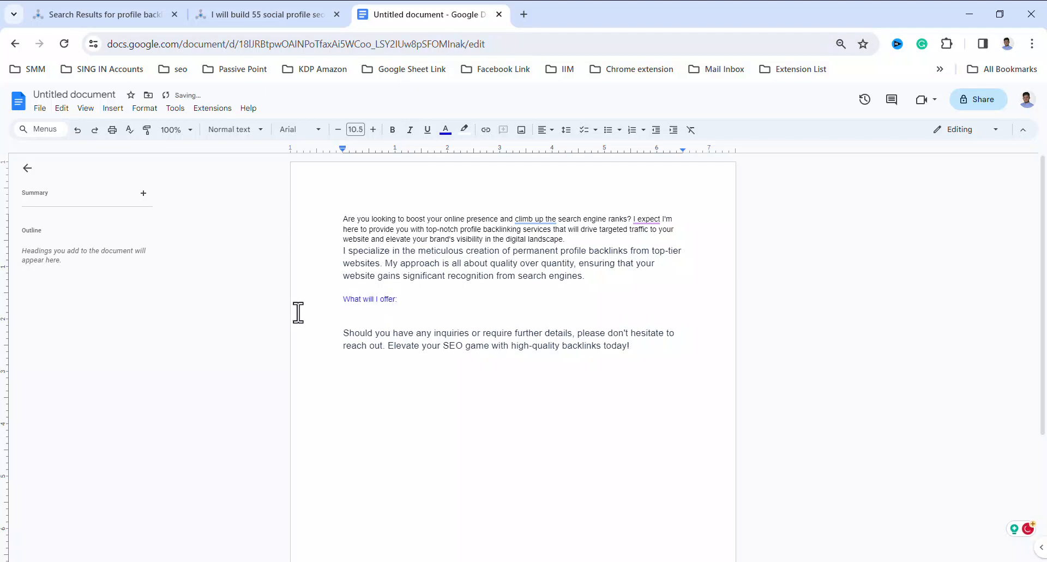
# Copy the listing's nine-item numbered offer list and paste it under the "What will I offer:" heading in the Google Docs document
pyautogui.click(252, 15)
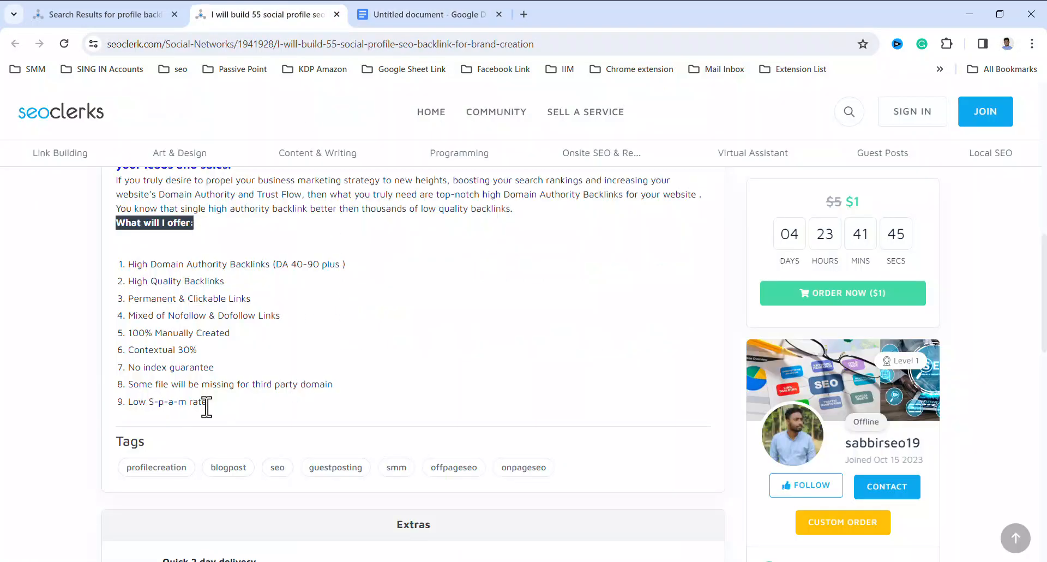
pyautogui.moveTo(207, 404); pyautogui.dragTo(113, 265)
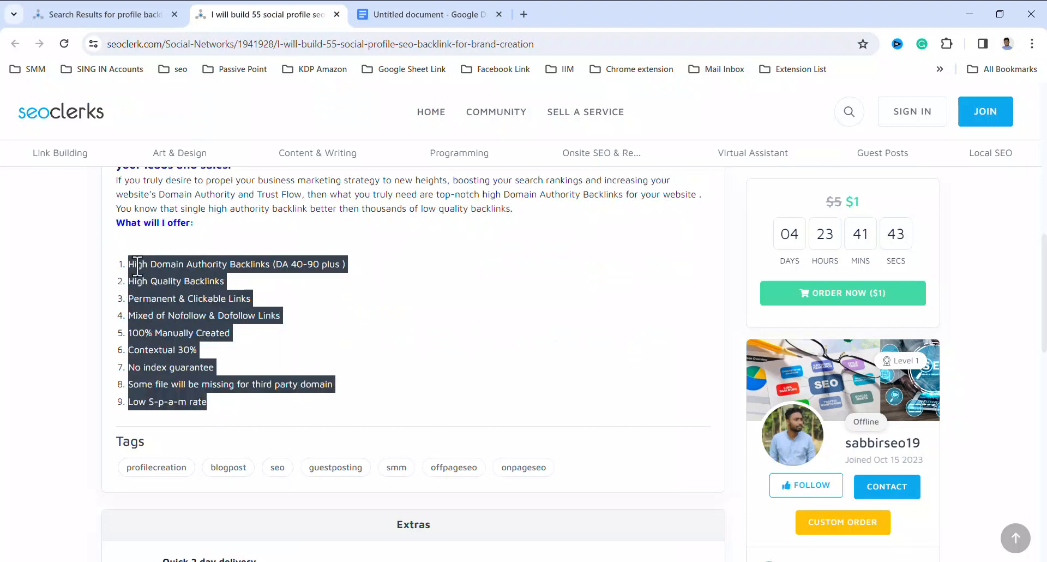
pyautogui.rightClick(137, 266)
pyautogui.click(158, 281)
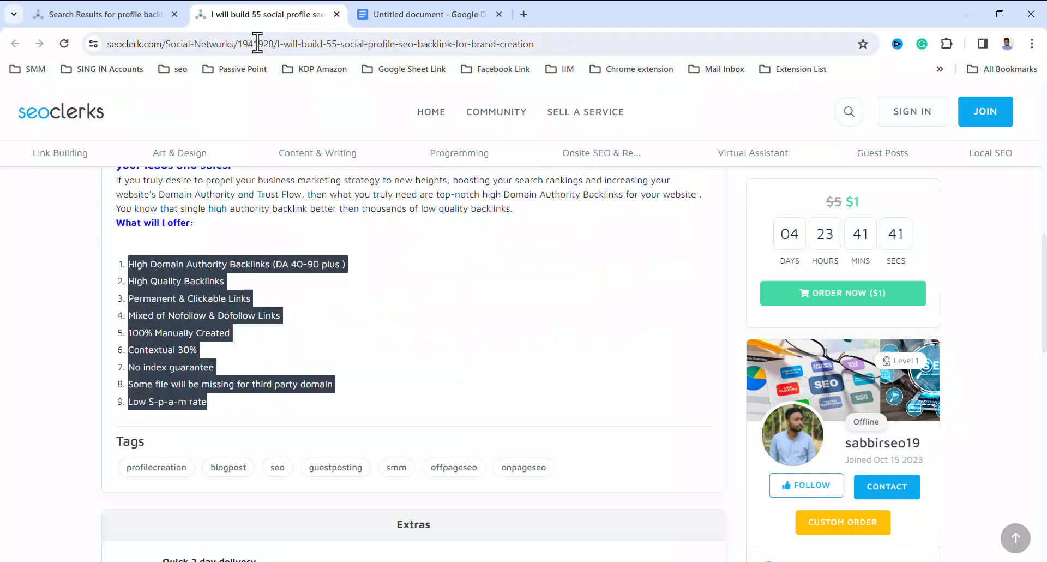
pyautogui.click(412, 16)
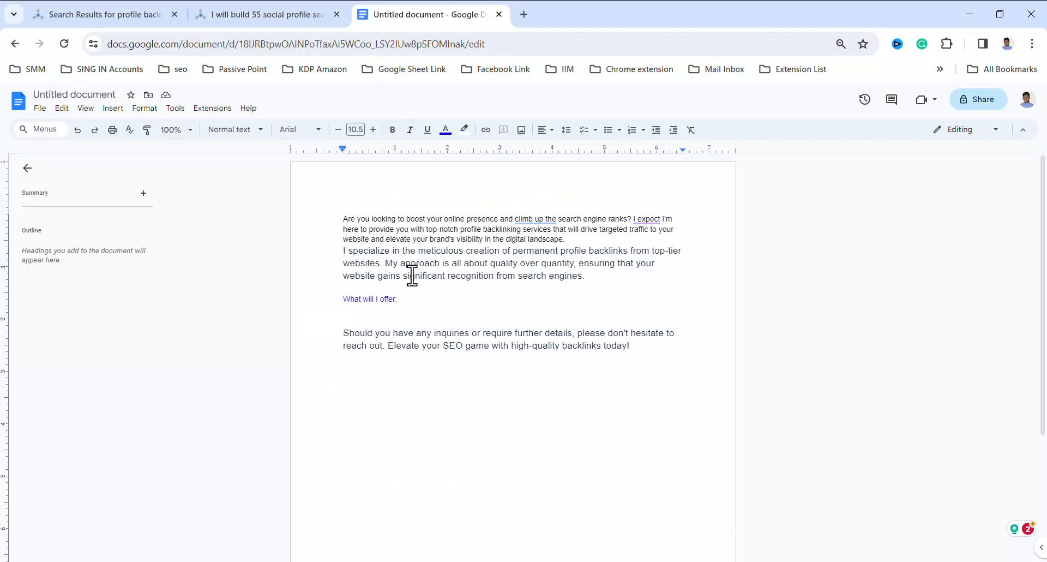
pyautogui.hotkey('ctrl', 'v')
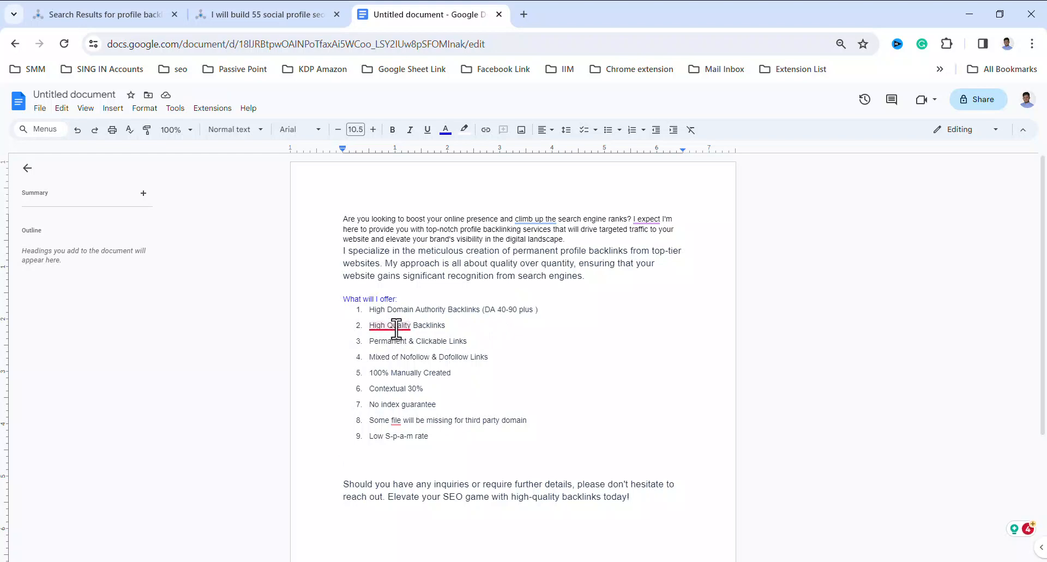
# Delete "and elevate your brand's visibility in the digital landscape." from the first paragraph, ending it with "website." and keeping the second paragraph on its own line
pyautogui.moveTo(397, 329)
pyautogui.moveTo(528, 221)
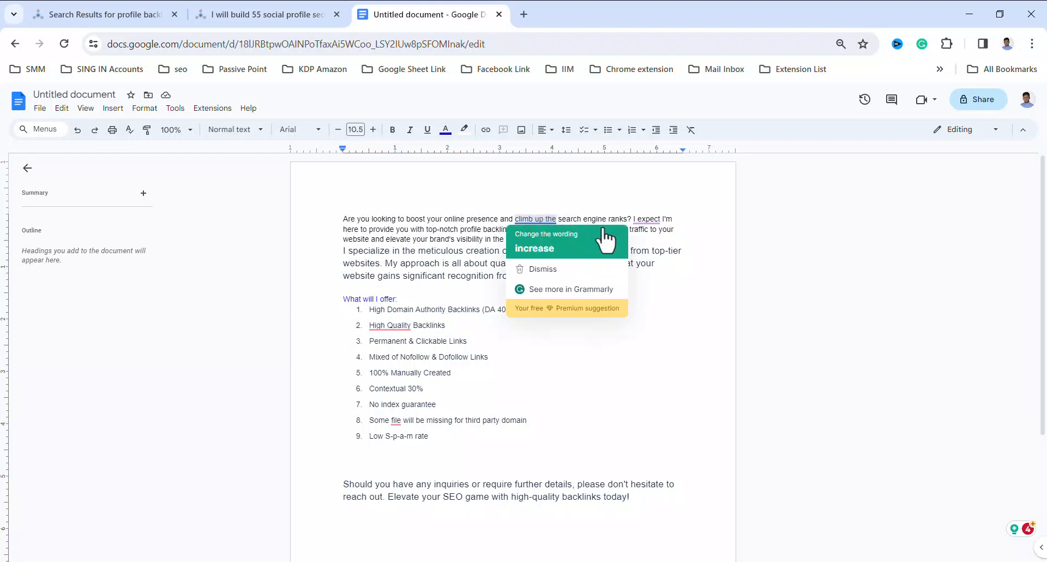
pyautogui.moveTo(650, 218)
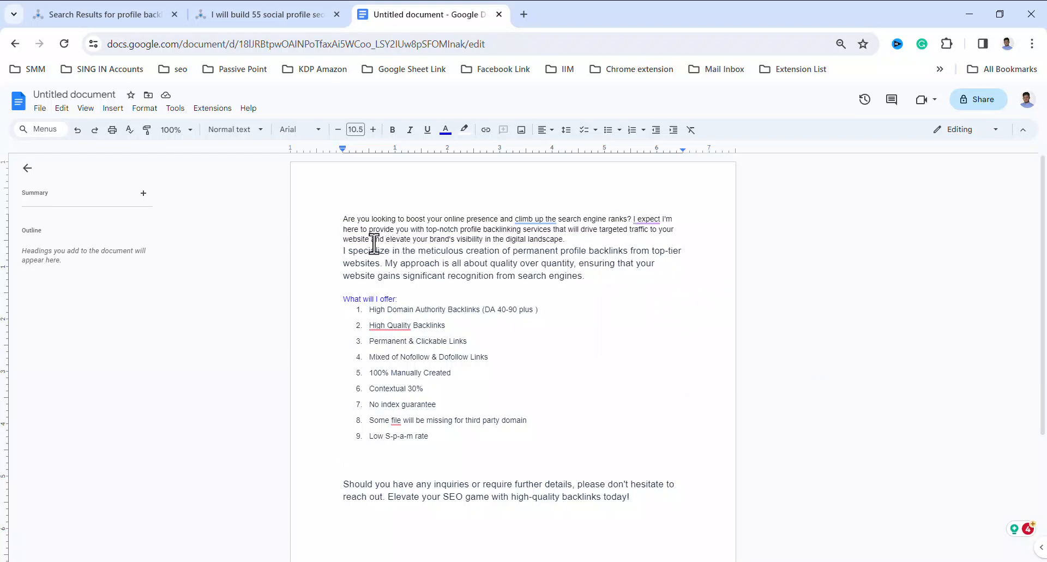
pyautogui.moveTo(373, 240); pyautogui.dragTo(571, 239)
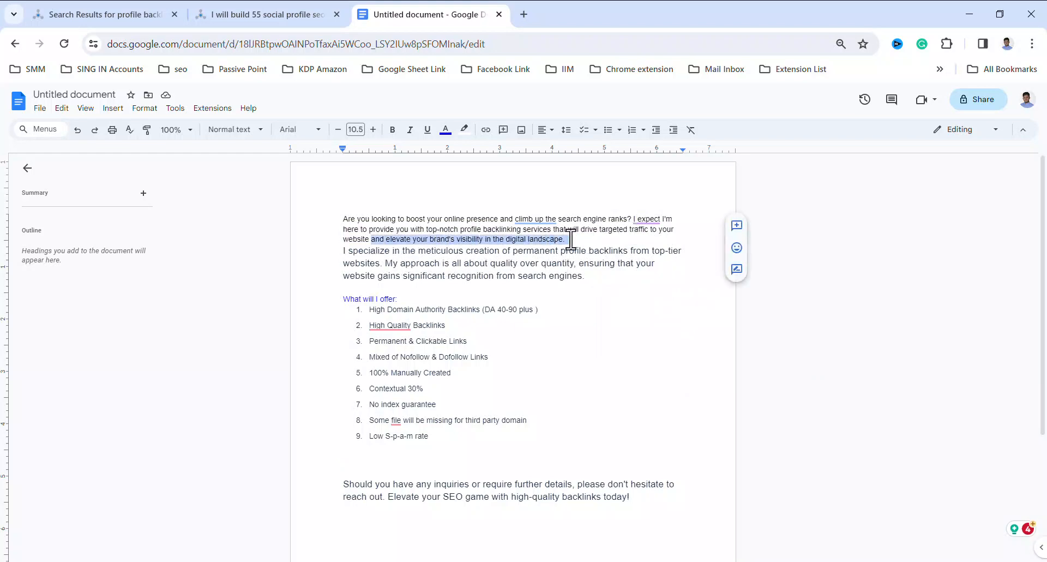
pyautogui.press('BackSpace')
pyautogui.press('Delete')
pyautogui.press('Delete')
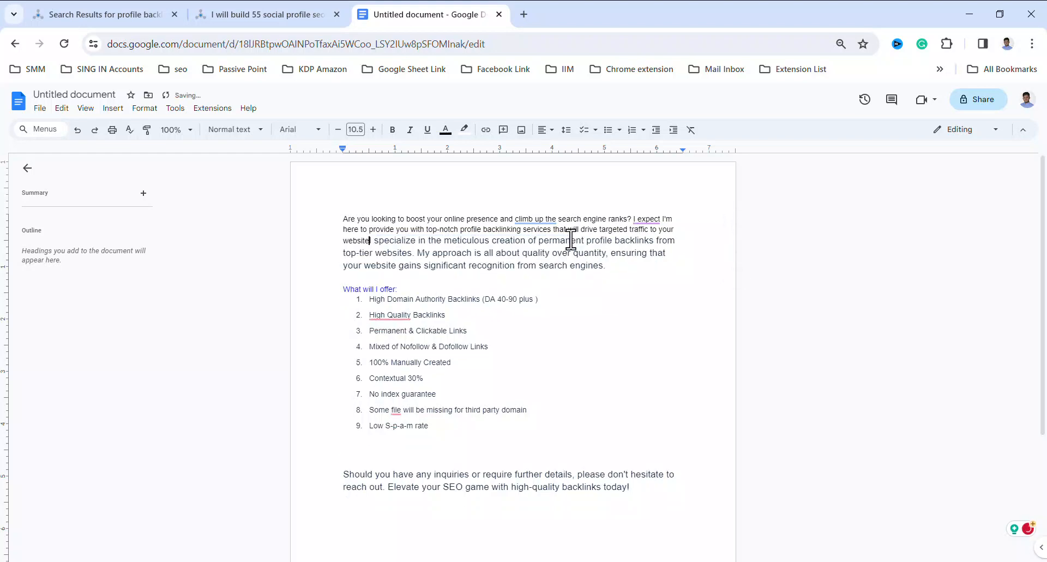
pyautogui.write('.')
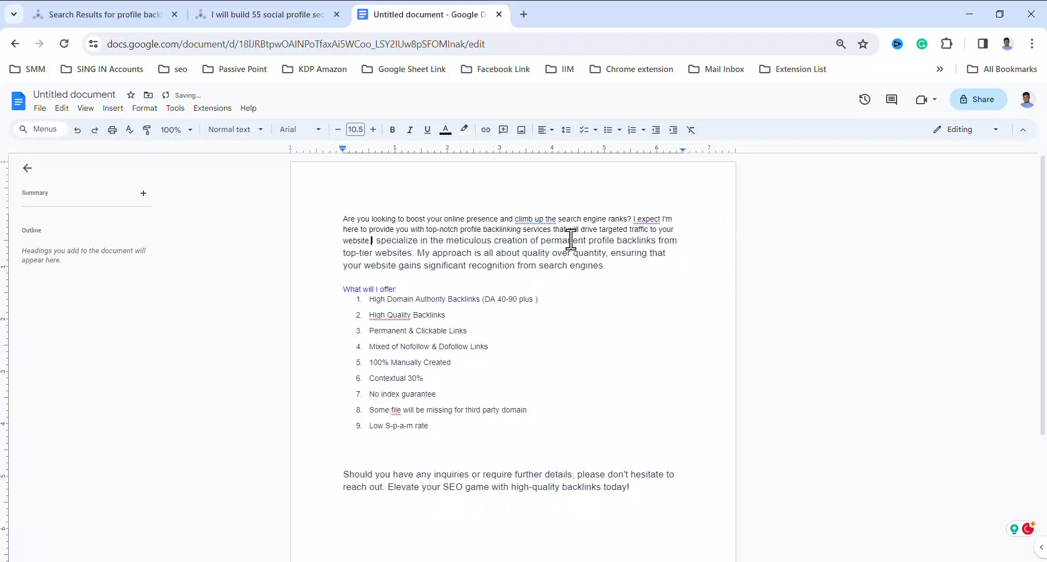
pyautogui.press('Return')
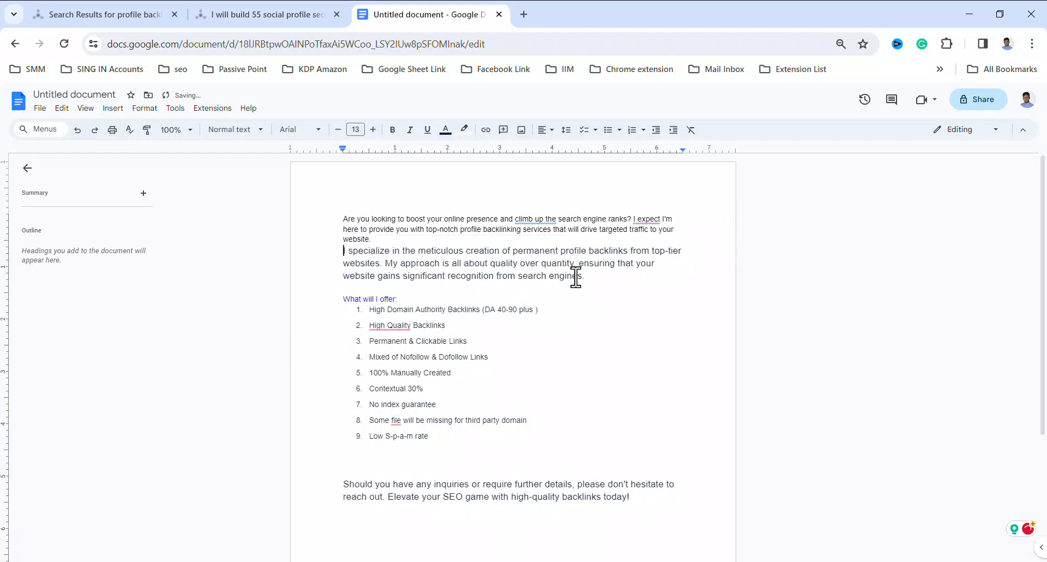
pyautogui.moveTo(586, 277); pyautogui.dragTo(338, 215)
pyautogui.click(355, 130)
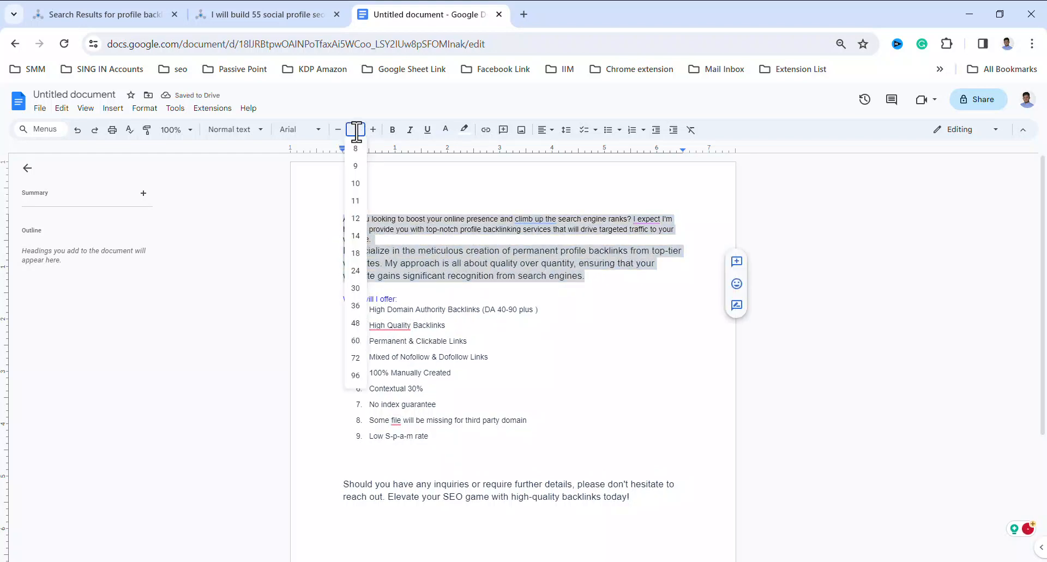
pyautogui.click(425, 227)
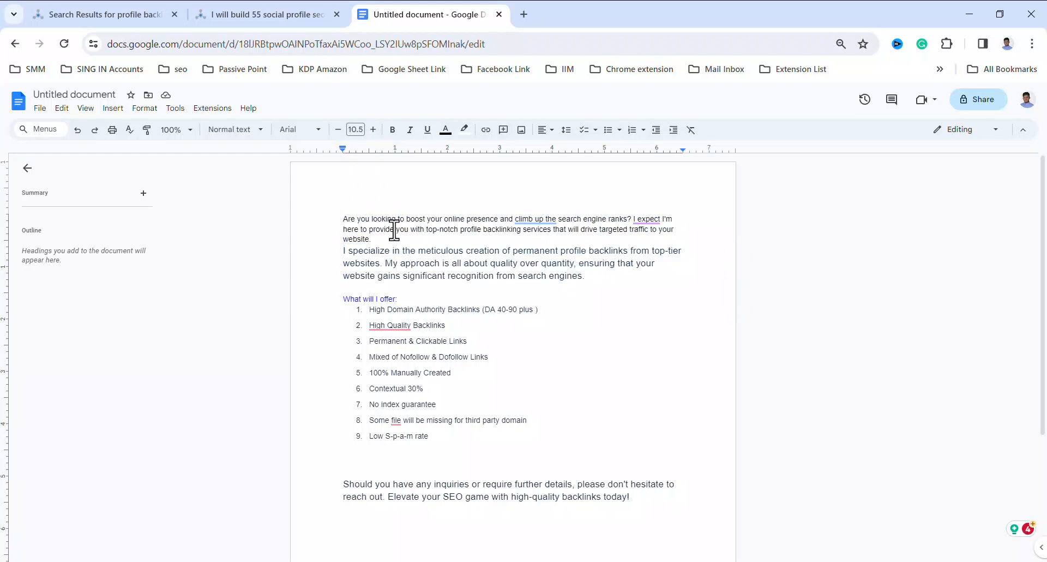
# Set the font size of the two introductory paragraphs to 11
pyautogui.moveTo(588, 278); pyautogui.dragTo(334, 218)
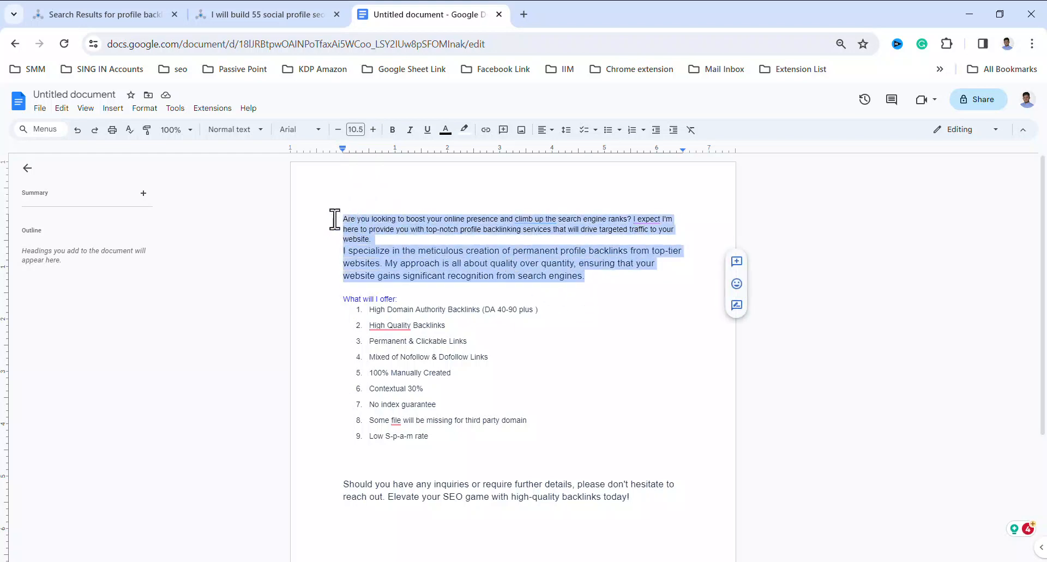
pyautogui.click(356, 130)
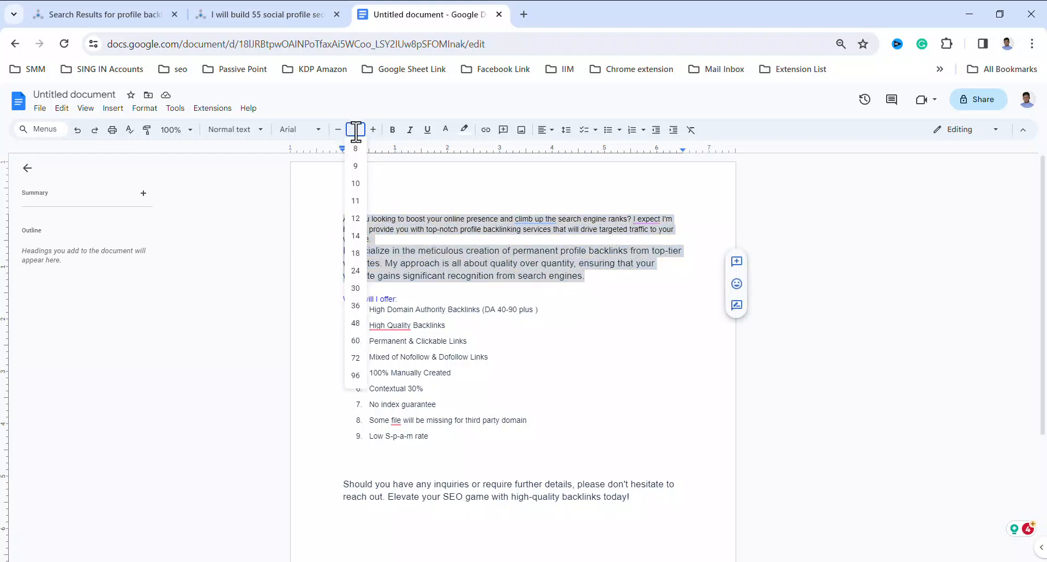
pyautogui.click(355, 201)
pyautogui.click(475, 275)
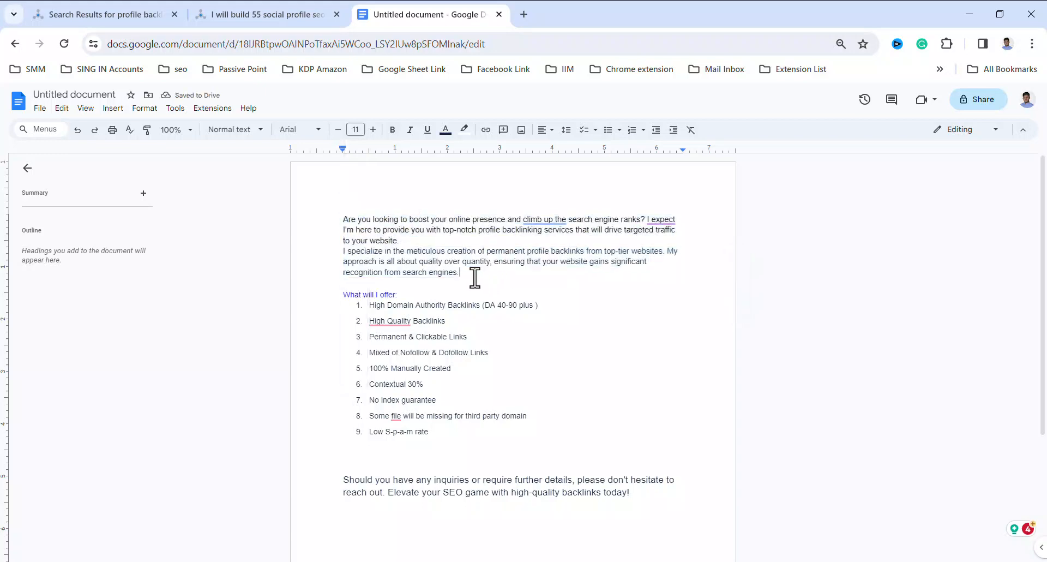
# Remove the extra blank lines between the numbered list and the closing paragraph
pyautogui.click(354, 462)
pyautogui.press('BackSpace')
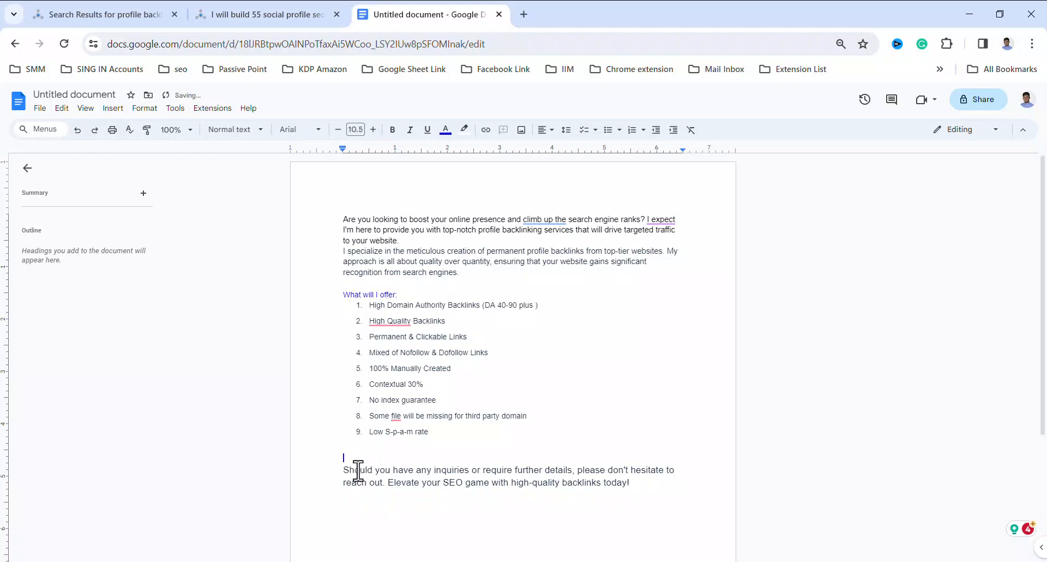
pyautogui.press('BackSpace')
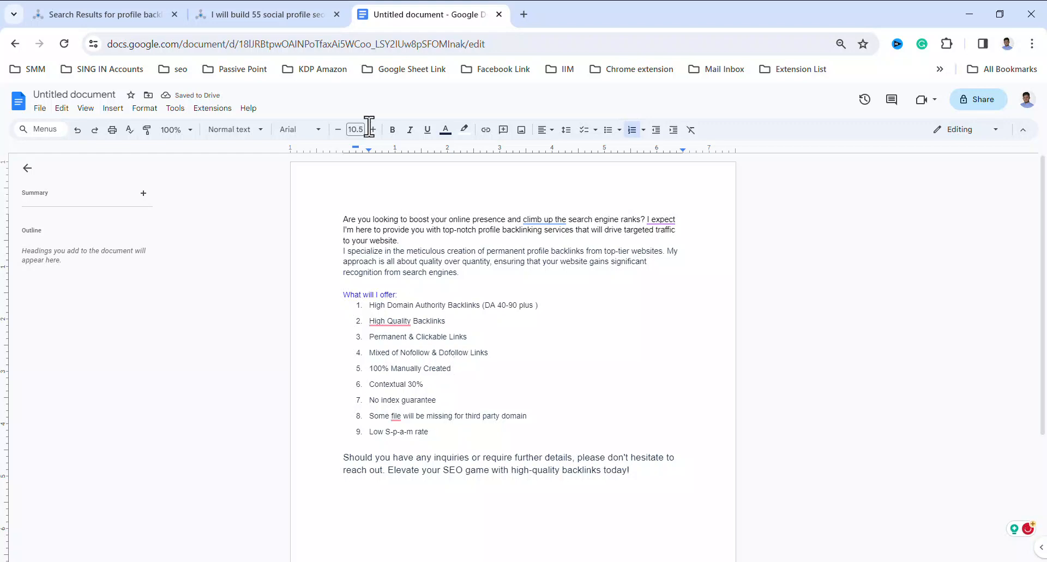
# Close the "I will build 55 social profile seo backlink for brand creation" listing's page and return to the marketplace results
pyautogui.click(267, 15)
pyautogui.scroll(-1, 365, 349)
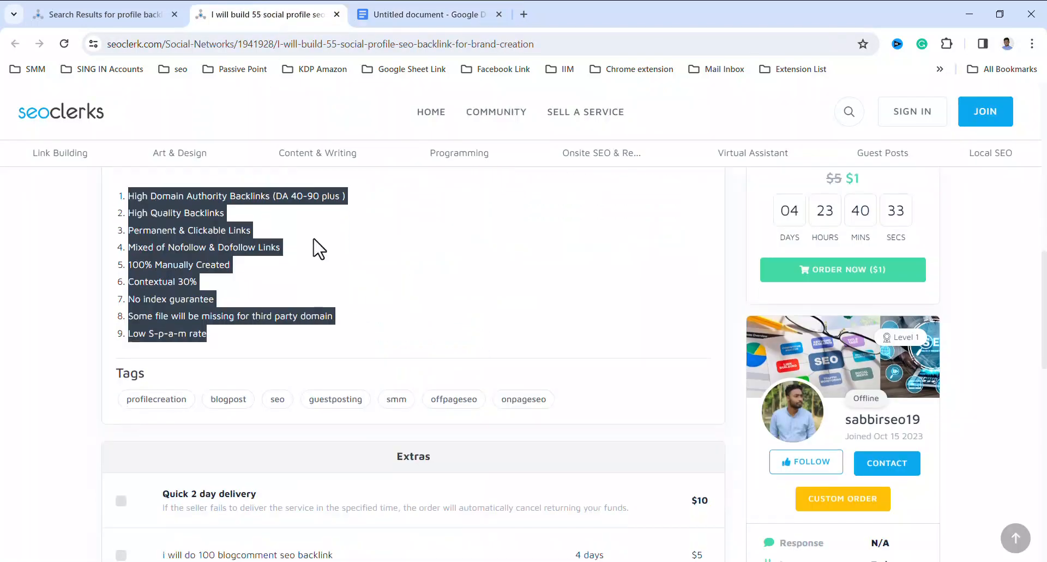
pyautogui.hotkey('ctrl', 'w')
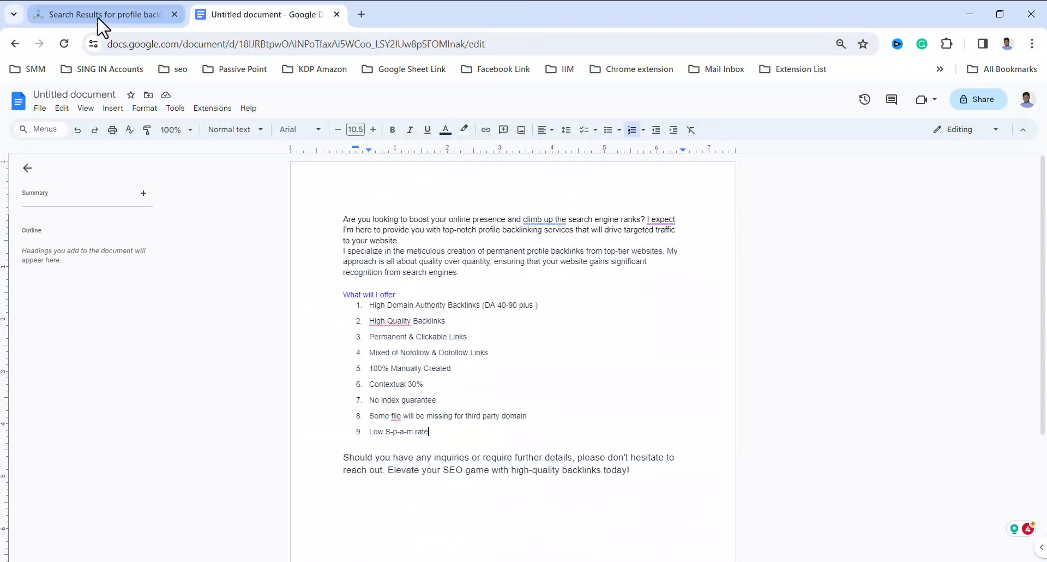
pyautogui.click(104, 22)
# Find the "200 HQ Profile Backlinks Permanent Indexing" listing in the results and open it in a new tab
pyautogui.scroll(-1, 458, 374)
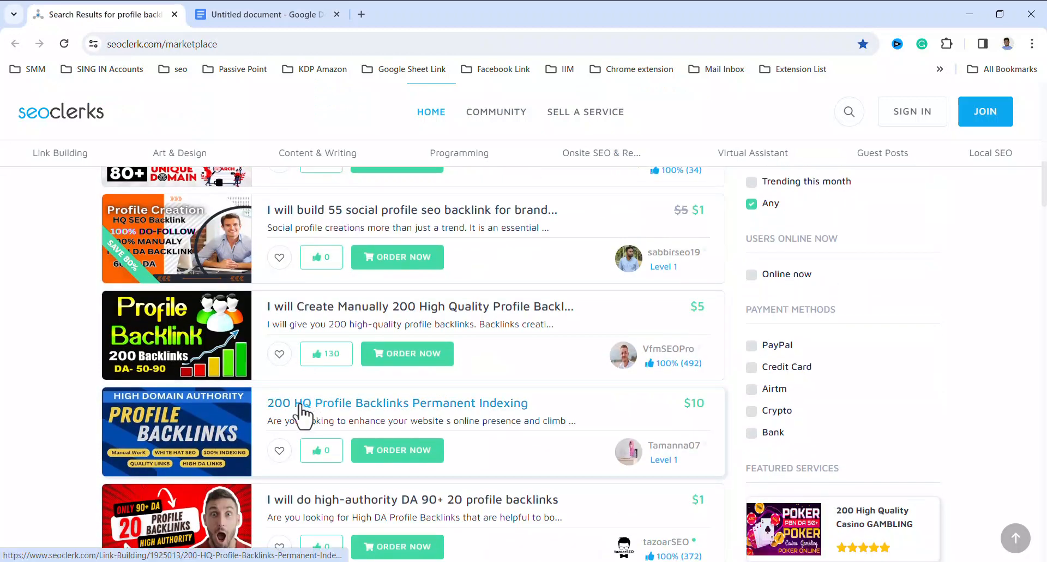
pyautogui.rightClick(331, 408)
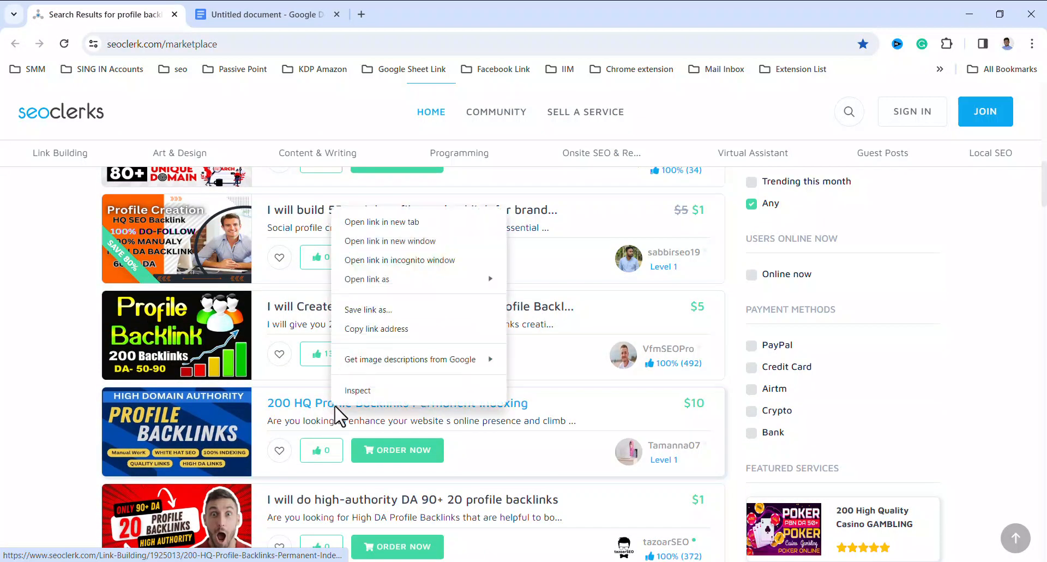
pyautogui.click(367, 224)
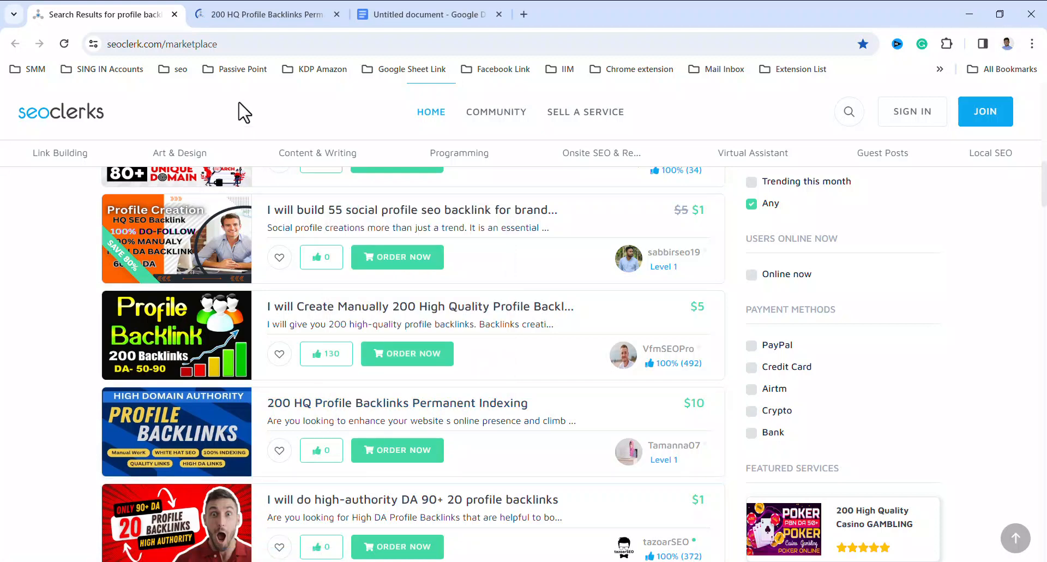
pyautogui.click(267, 12)
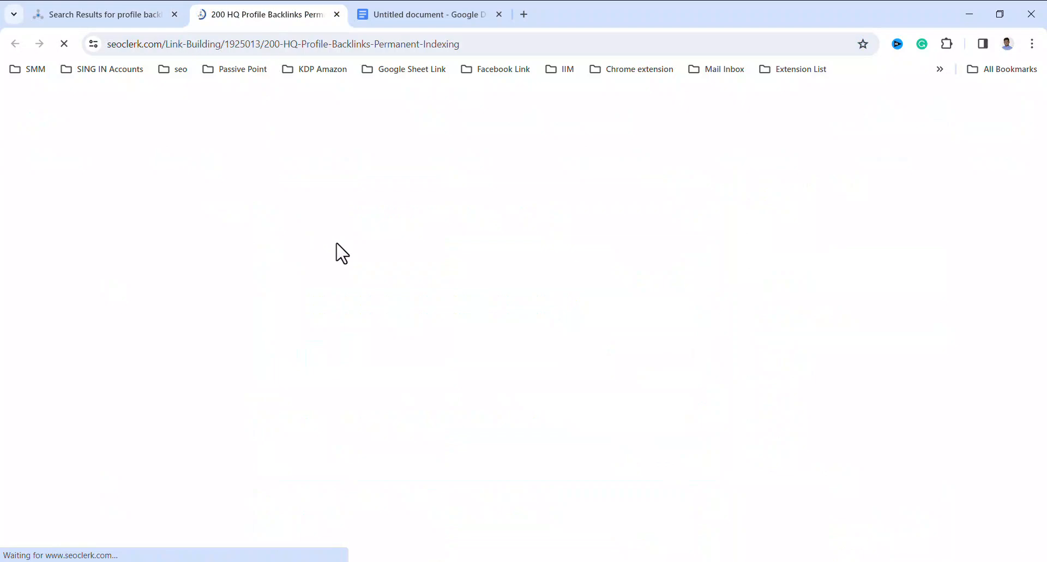
# Examine the listing's "My Service" and "Why offer me?" sections and compare them with the offer list in the Google Docs document
pyautogui.scroll(-9, 345, 336)
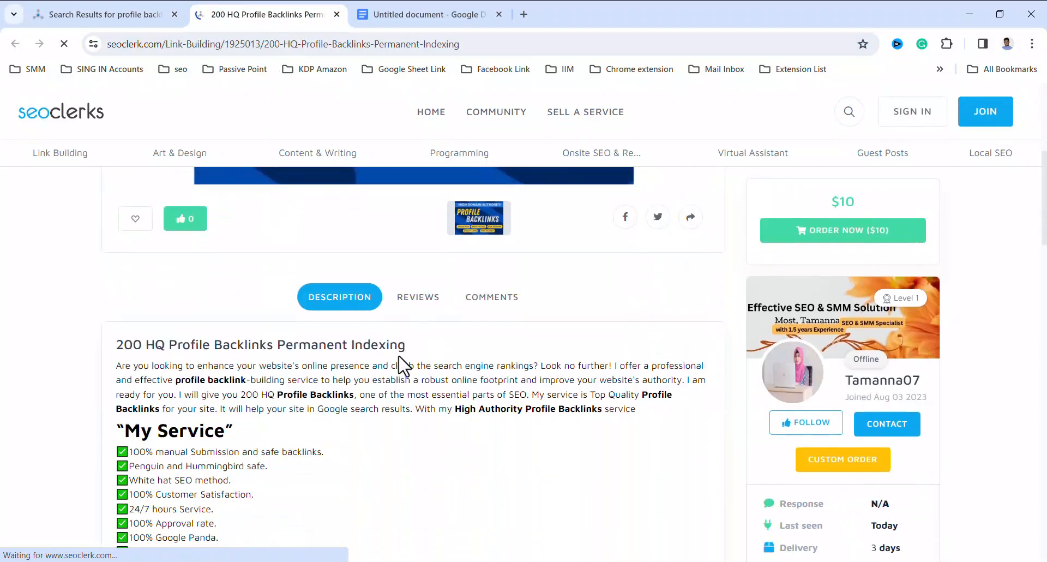
pyautogui.scroll(-4, 262, 349)
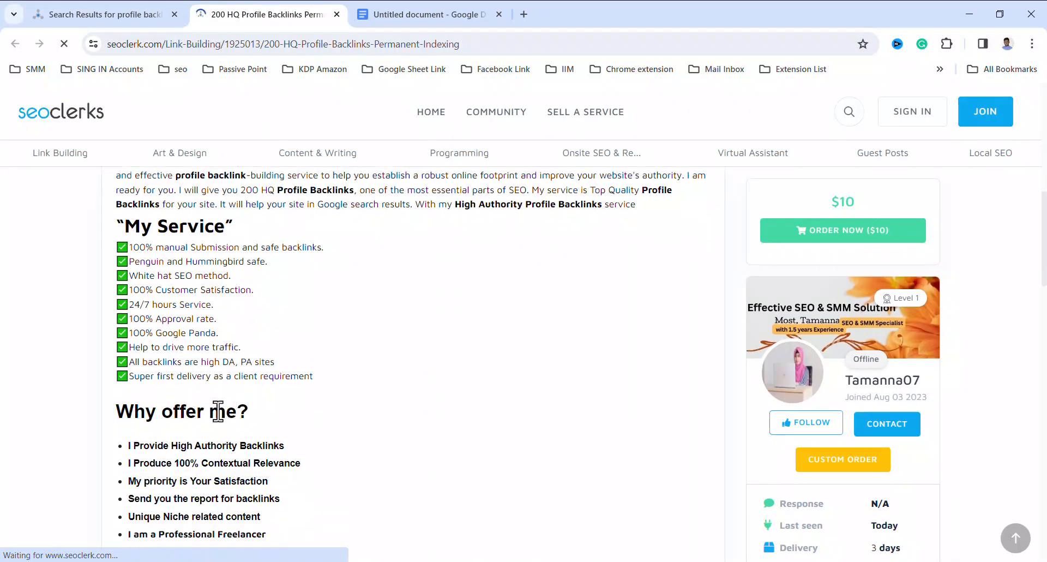
pyautogui.scroll(-1, 237, 417)
pyautogui.scroll(4, 226, 391)
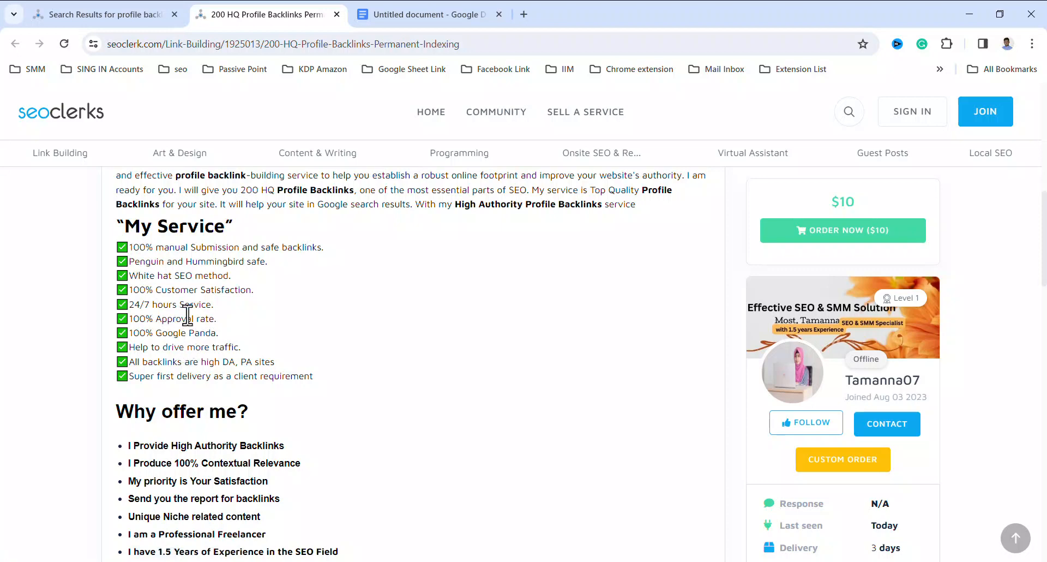
pyautogui.click(432, 15)
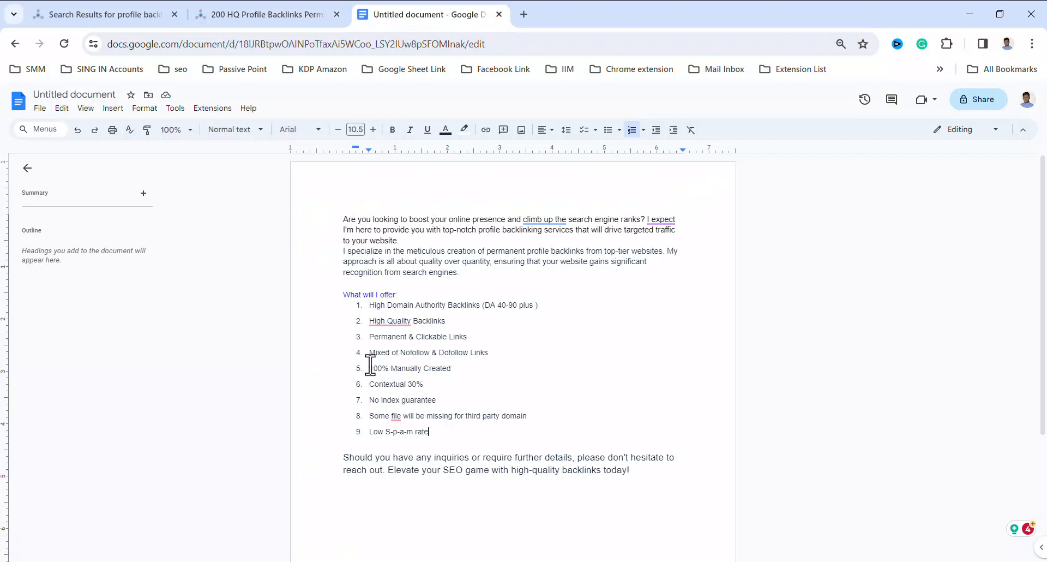
pyautogui.click(260, 16)
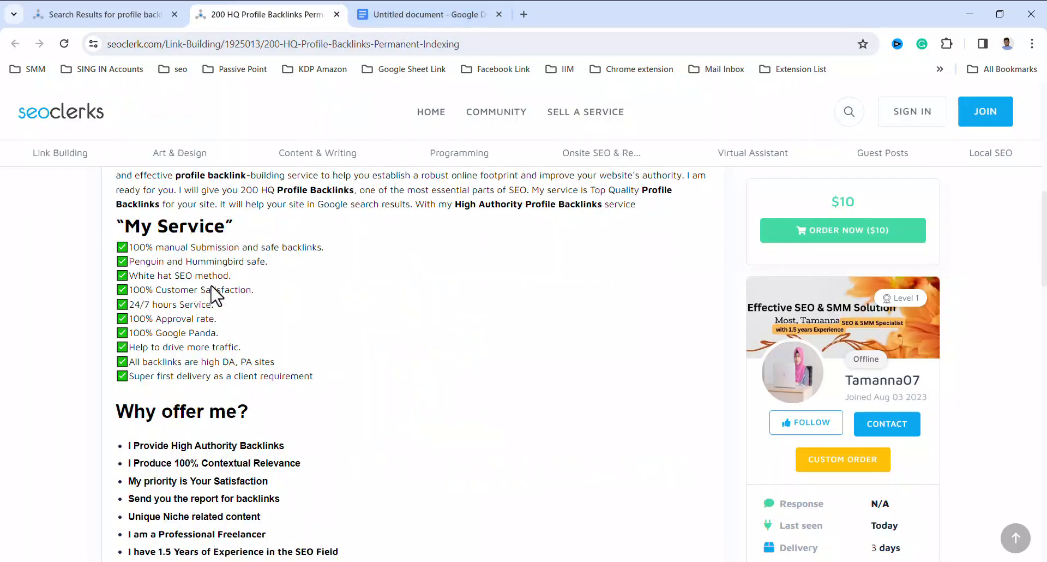
pyautogui.click(397, 10)
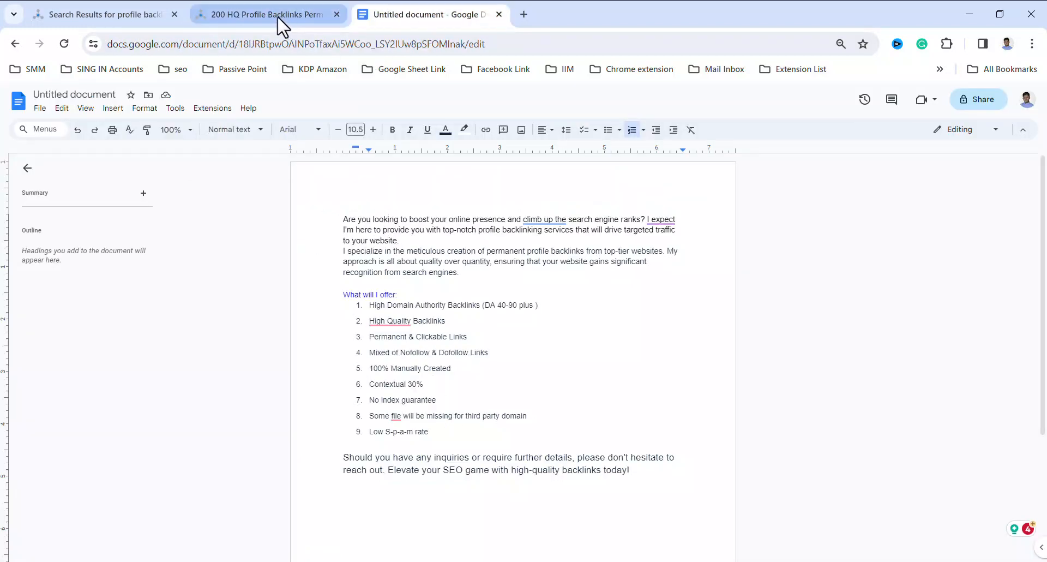
# In the offer list, correct "S-p-a-m" to "Spam", "file" to "files" and "High Quality" to "High-Quality"
pyautogui.moveTo(283, 25)
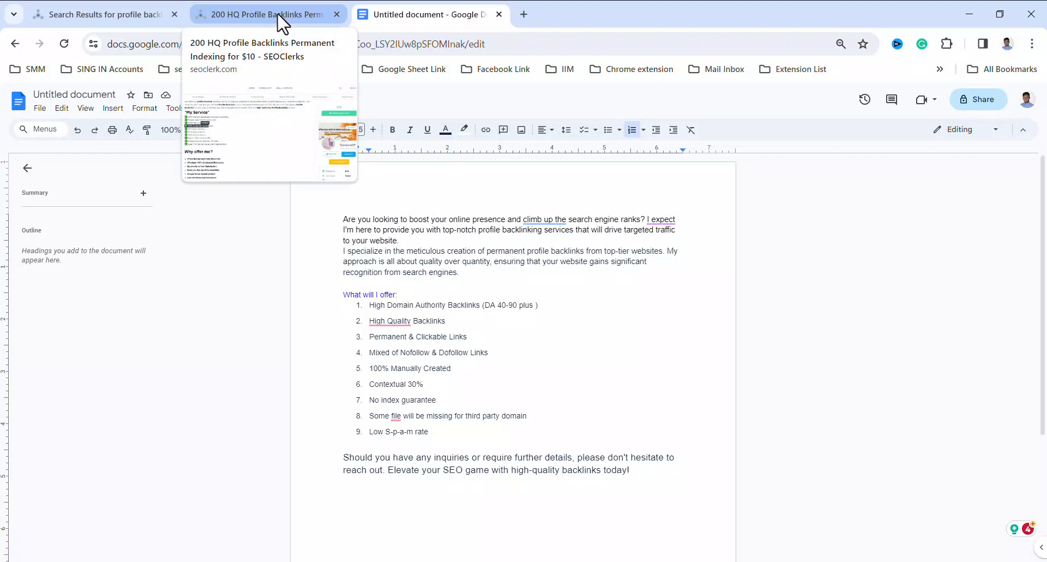
pyautogui.click(401, 440)
pyautogui.press('BackSpace')
pyautogui.moveTo(397, 416)
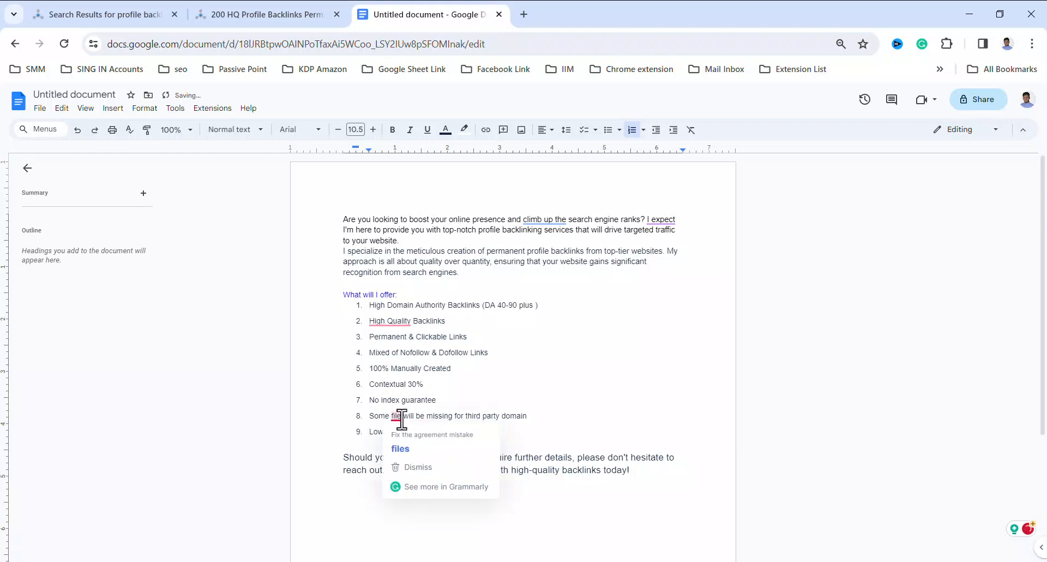
pyautogui.click(406, 456)
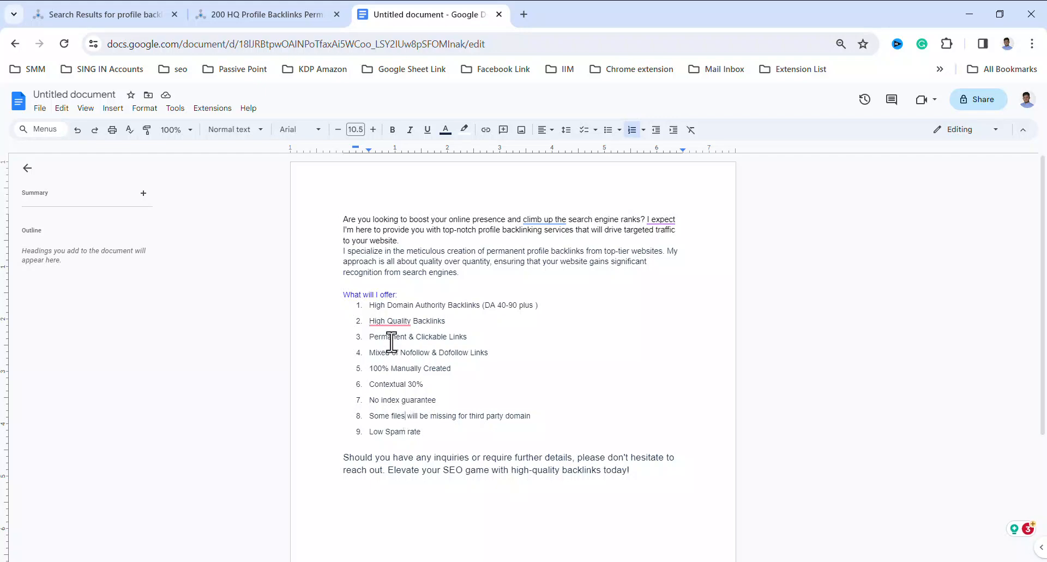
pyautogui.moveTo(394, 319)
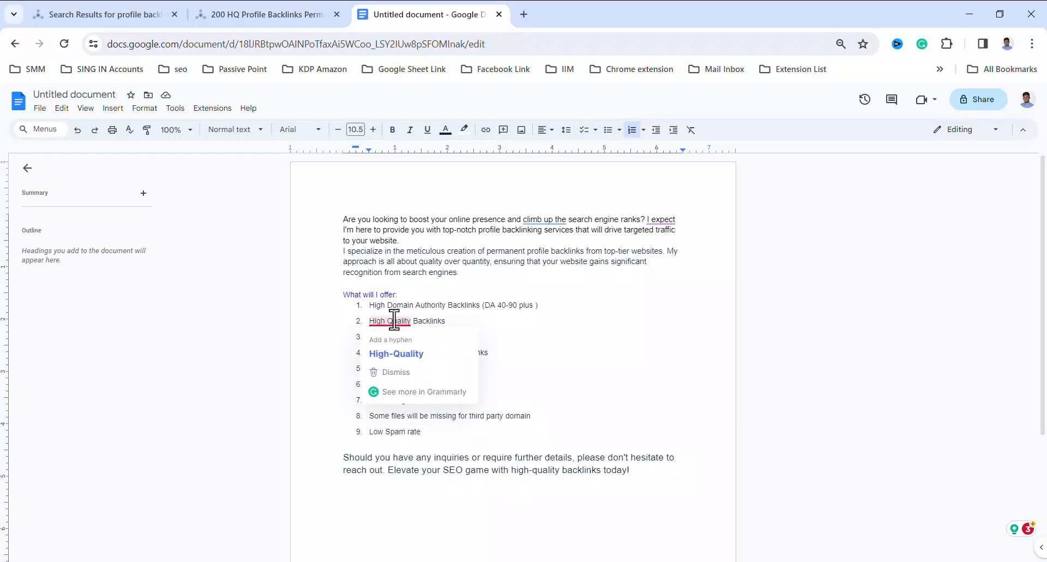
pyautogui.click(401, 356)
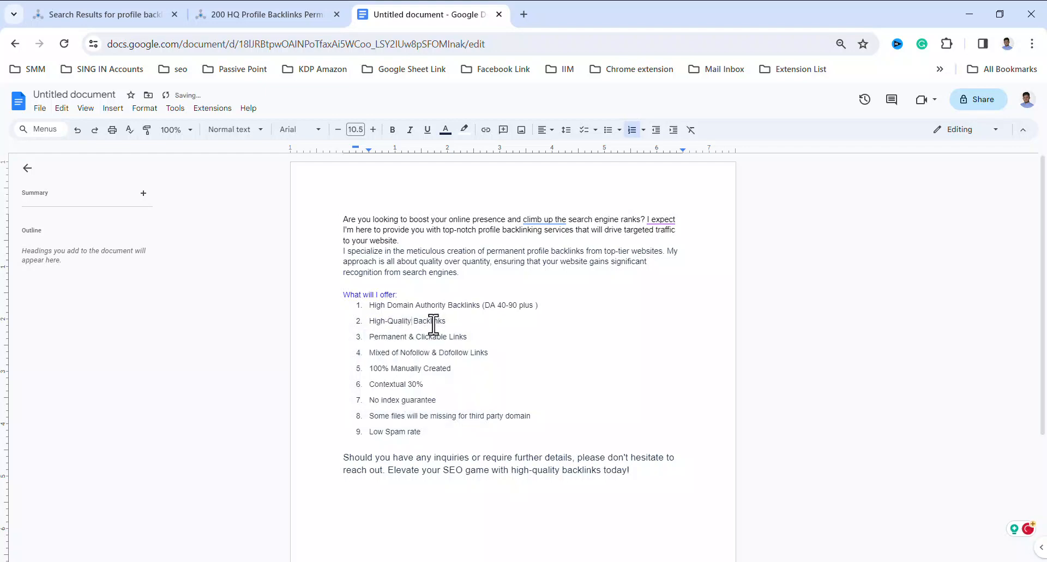
# In the introduction, replace "climb up the" with "increase" and remove "I expect" before "I'm here to provide you"
pyautogui.moveTo(544, 219)
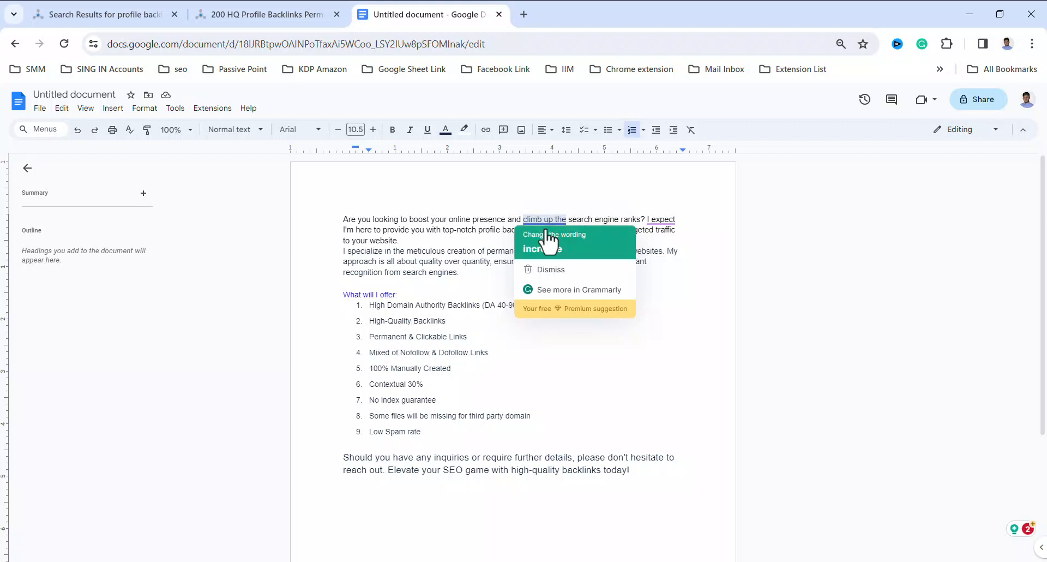
pyautogui.click(552, 252)
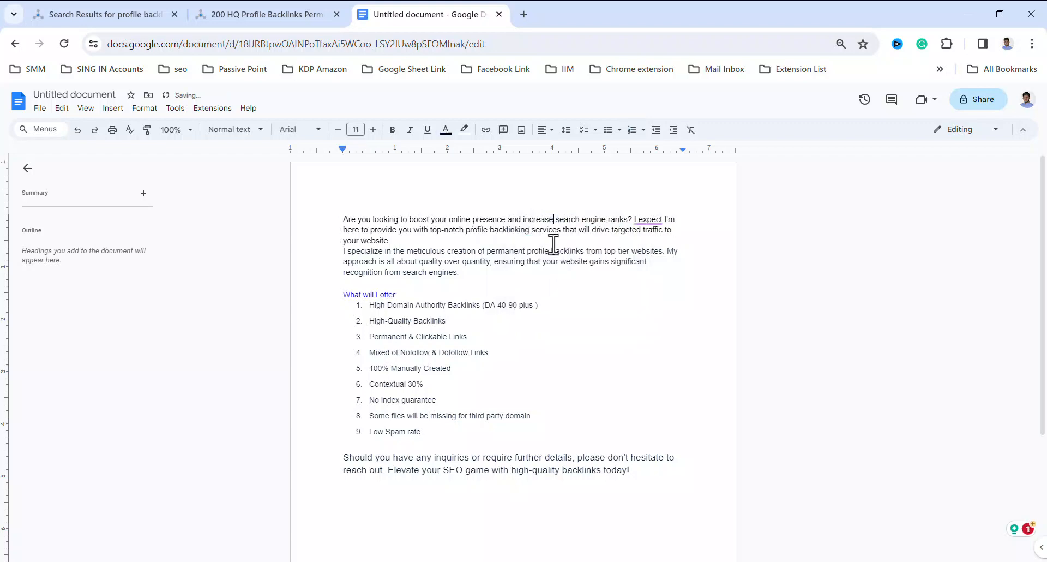
pyautogui.moveTo(654, 221)
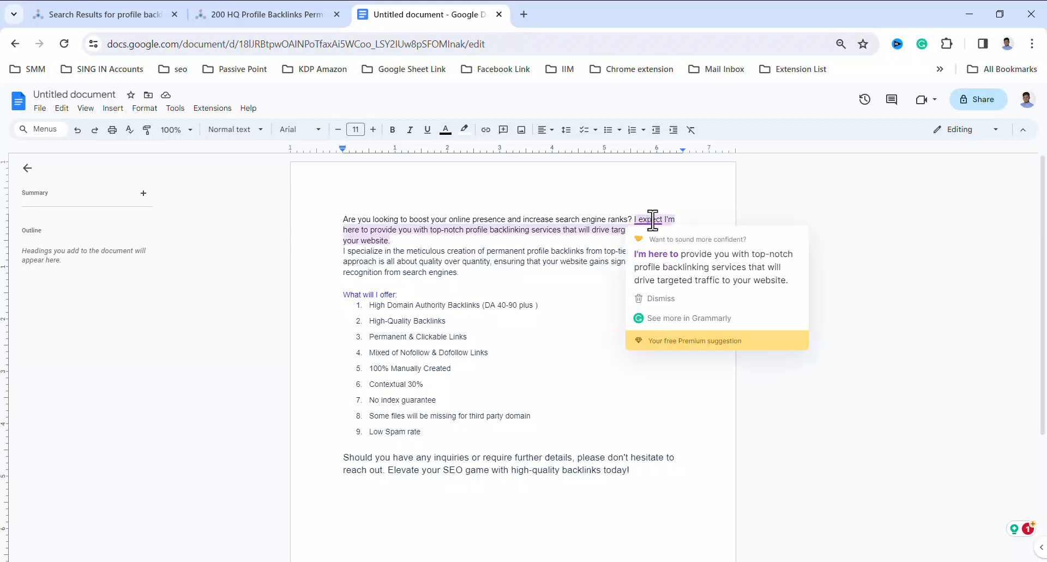
pyautogui.click(676, 275)
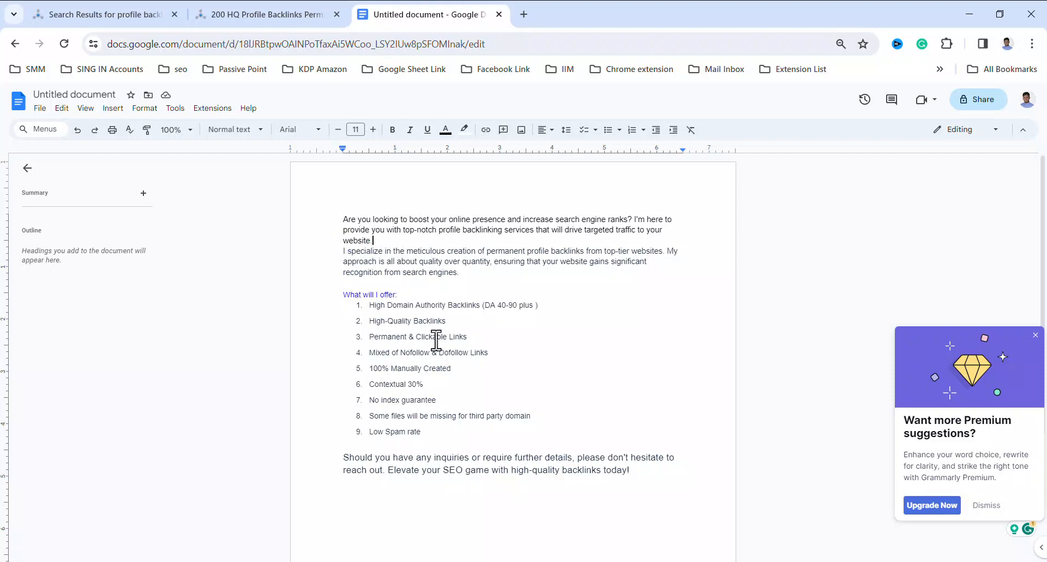
# Copy "24/7 hours Service." from the 200 HQ Profile Backlinks listing and add it as a list item after "No index guarantee" in the document
pyautogui.click(270, 19)
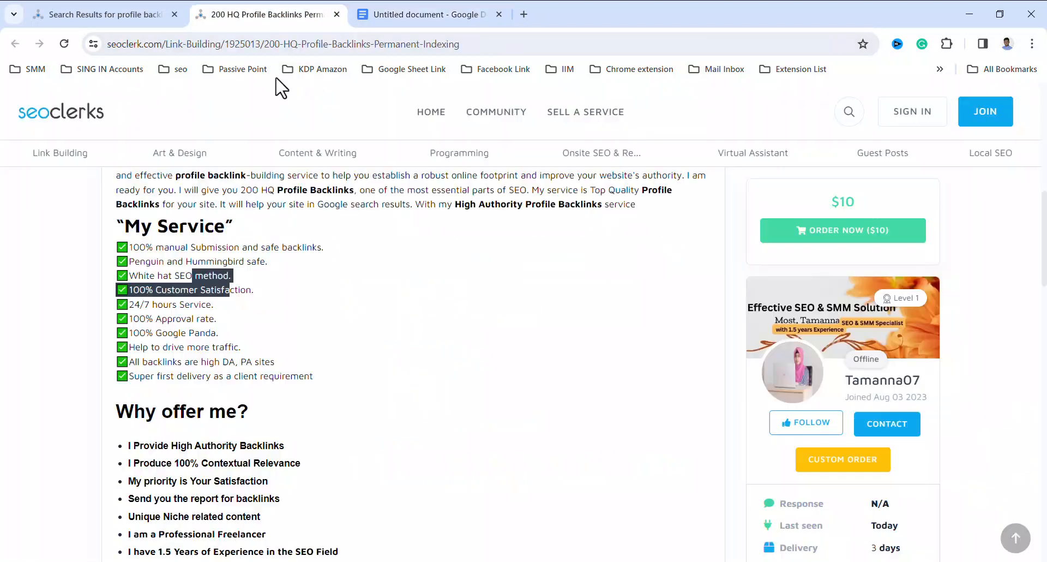
pyautogui.click(162, 332)
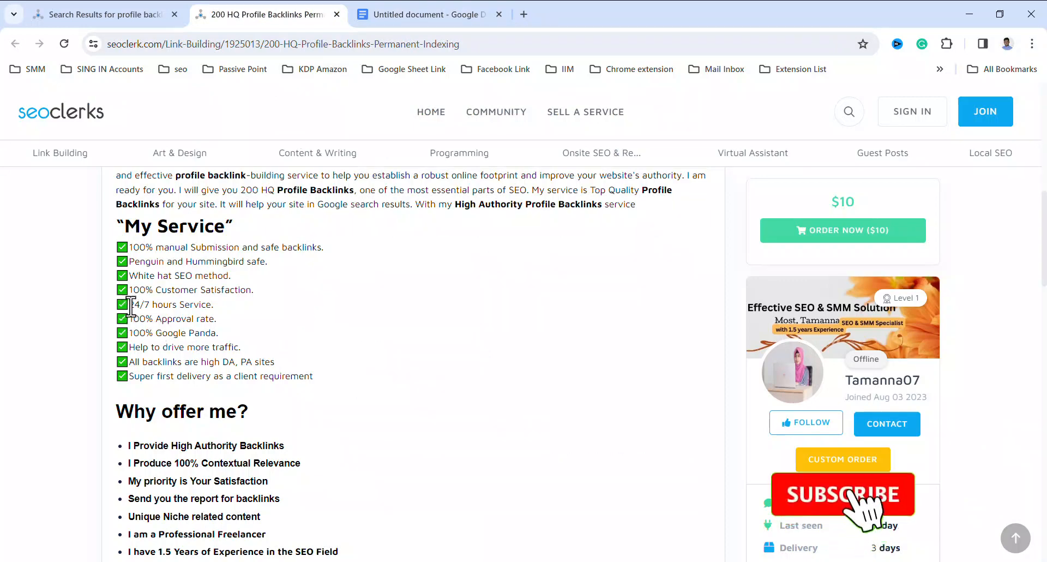
pyautogui.moveTo(131, 306); pyautogui.dragTo(211, 305)
pyautogui.rightClick(202, 307)
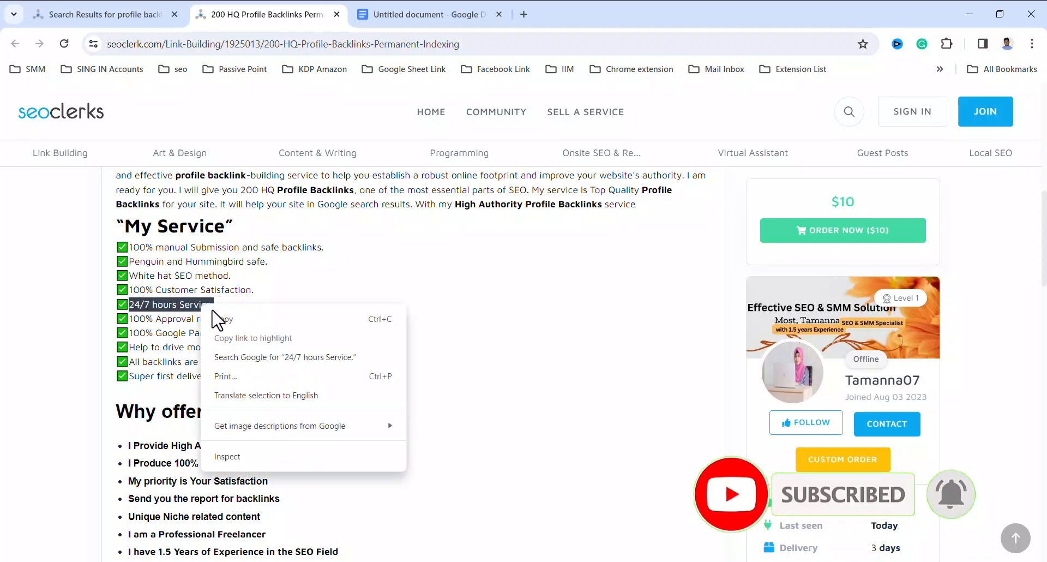
pyautogui.click(221, 322)
pyautogui.click(488, 15)
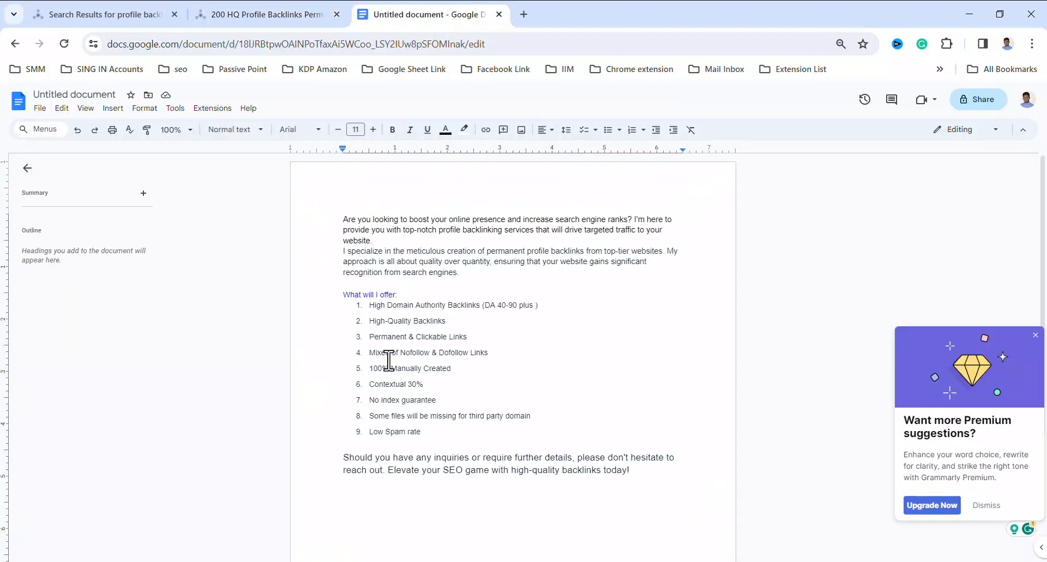
pyautogui.click(441, 400)
pyautogui.press('Return')
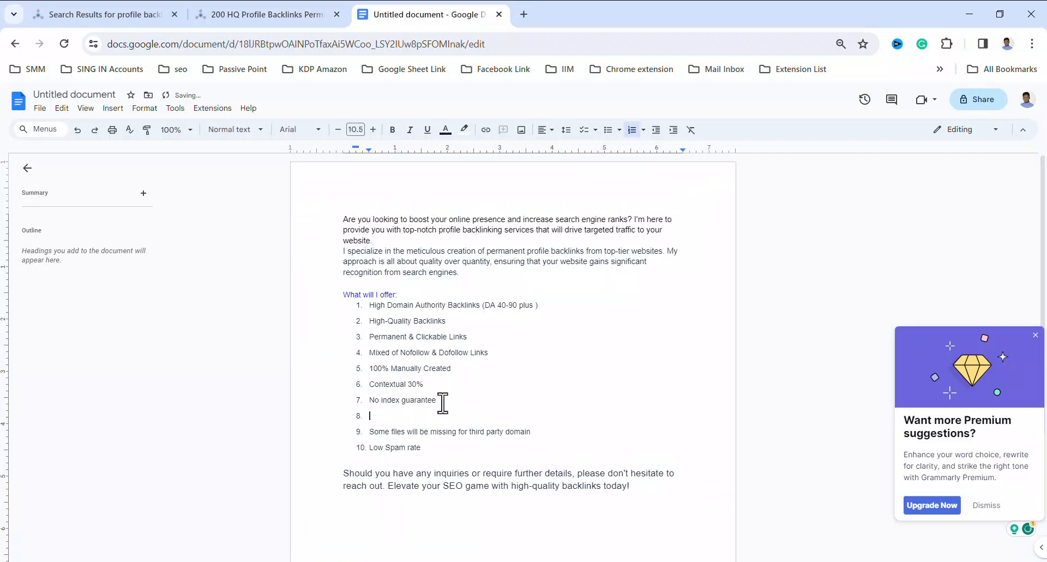
pyautogui.hotkey('ctrl', 'v')
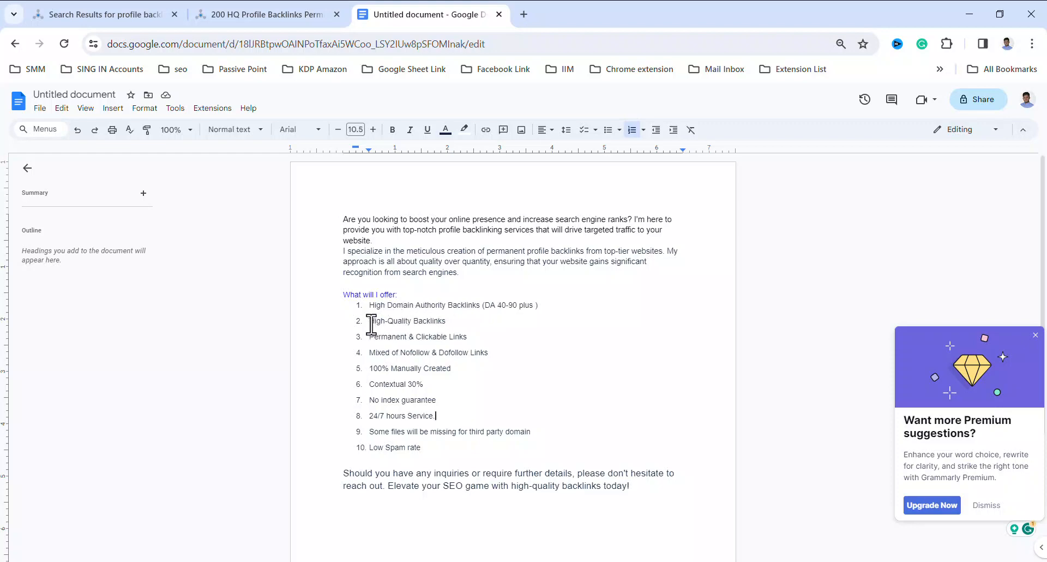
# Delete the items "High-Quality Backlinks", "Contextual 30%" and "Some files will be missing for third party domain" from the offer list
pyautogui.moveTo(371, 325); pyautogui.dragTo(449, 320)
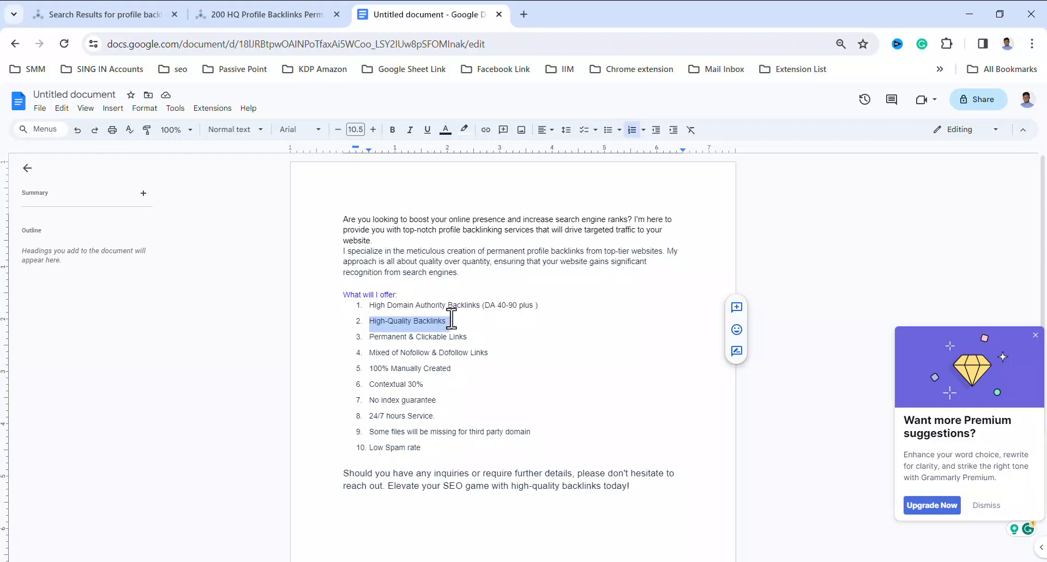
pyautogui.press('BackSpace')
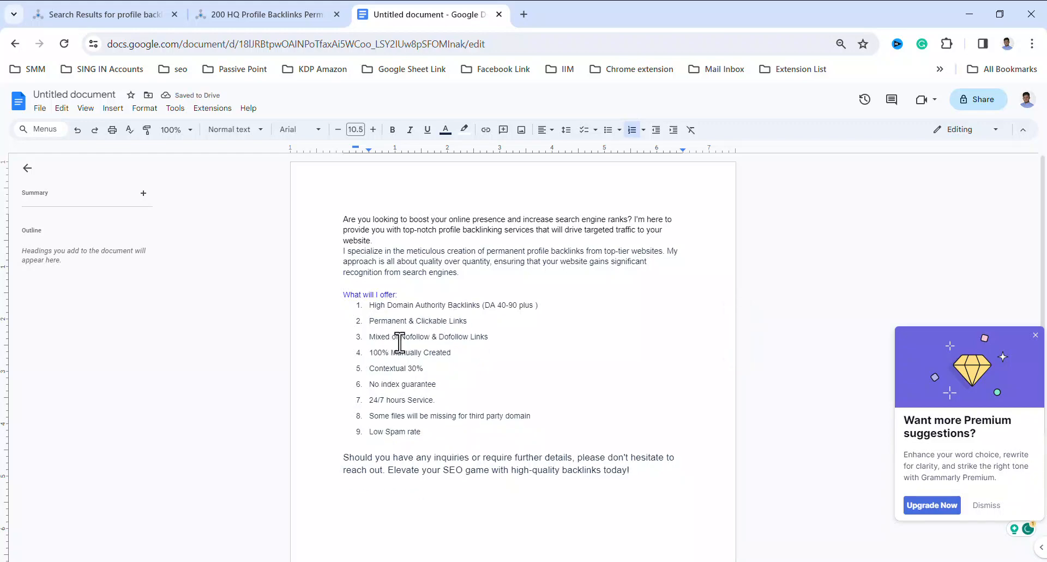
pyautogui.click(464, 355)
pyautogui.moveTo(372, 369); pyautogui.dragTo(428, 369)
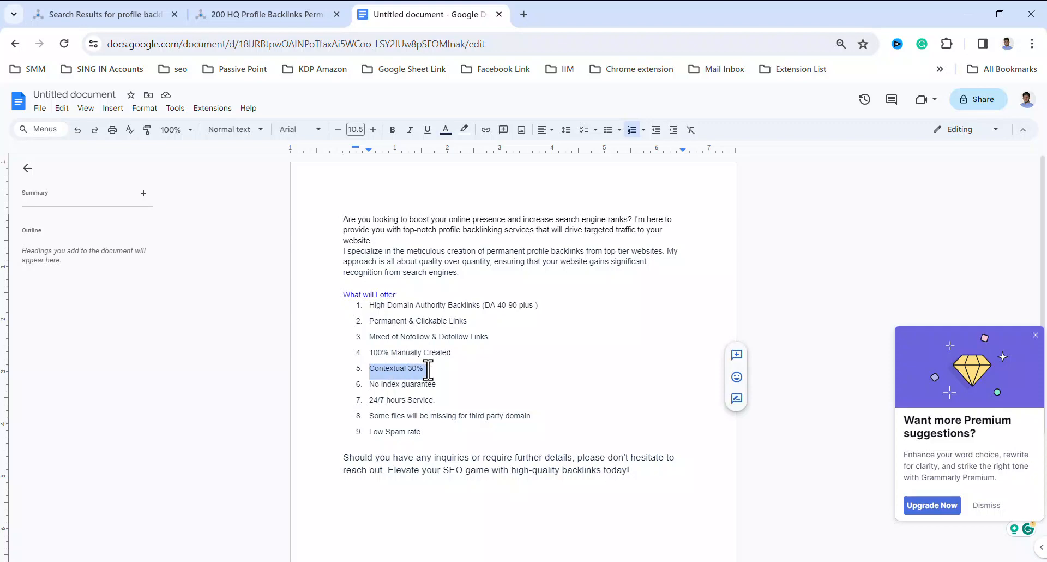
pyautogui.press('Delete')
pyautogui.press('Delete')
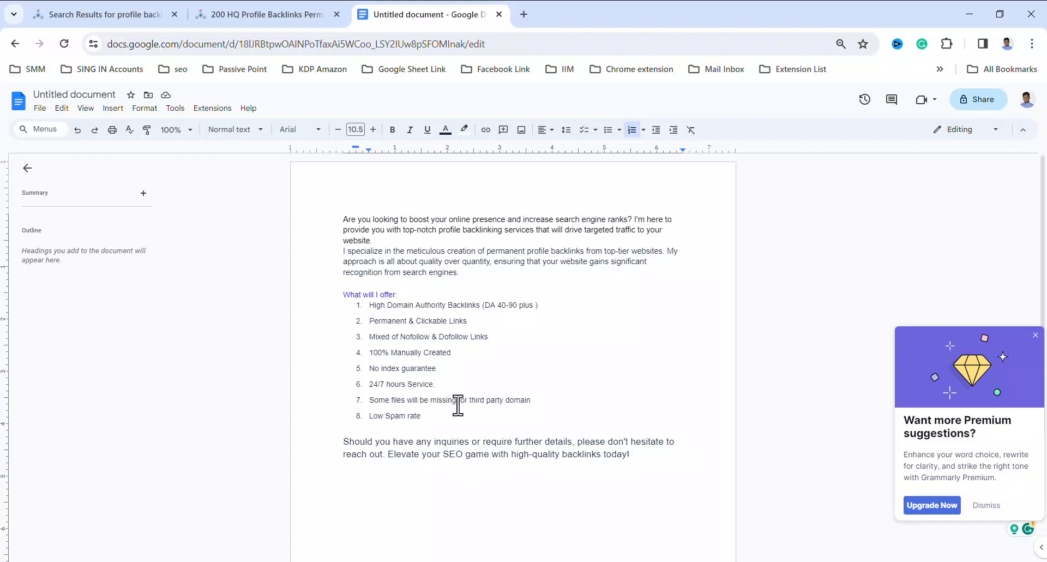
pyautogui.moveTo(369, 402); pyautogui.dragTo(535, 396)
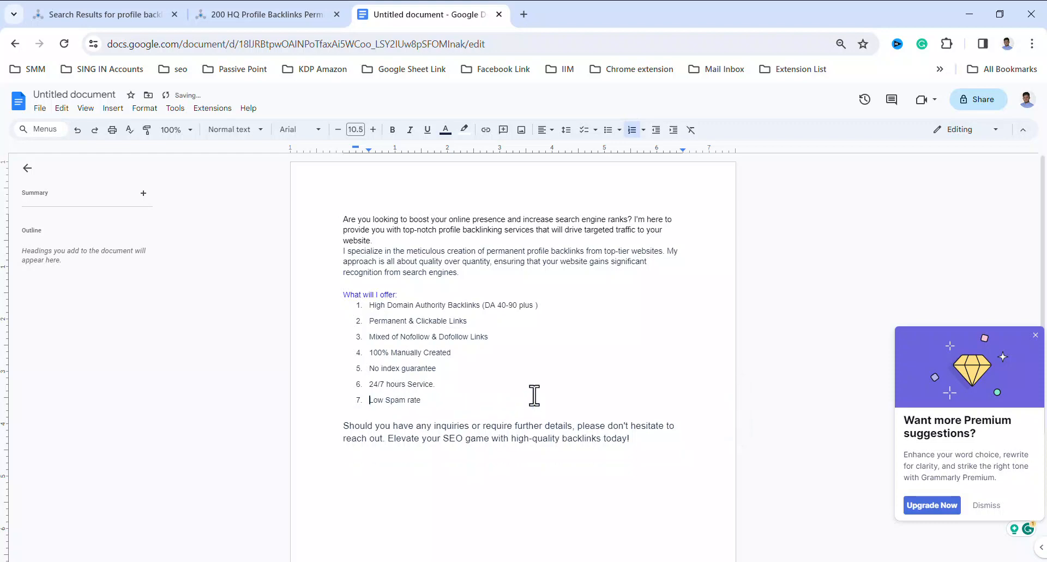
# Copy "100% Customer Satisfaction." from the SEOClerks listing and add it as a list item after "Low Spam rate" in the document
pyautogui.click(241, 12)
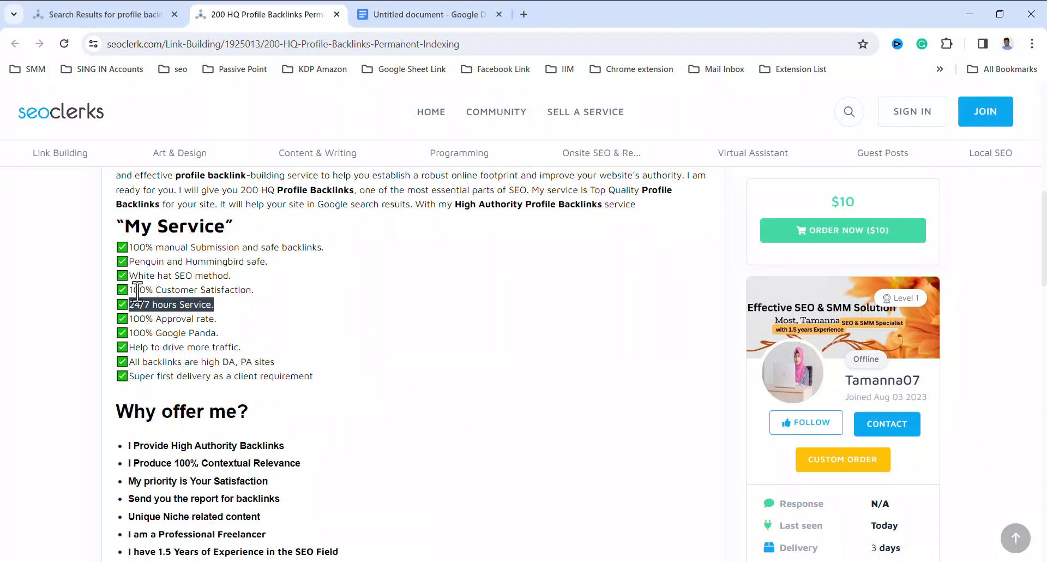
pyautogui.moveTo(133, 292); pyautogui.dragTo(233, 295)
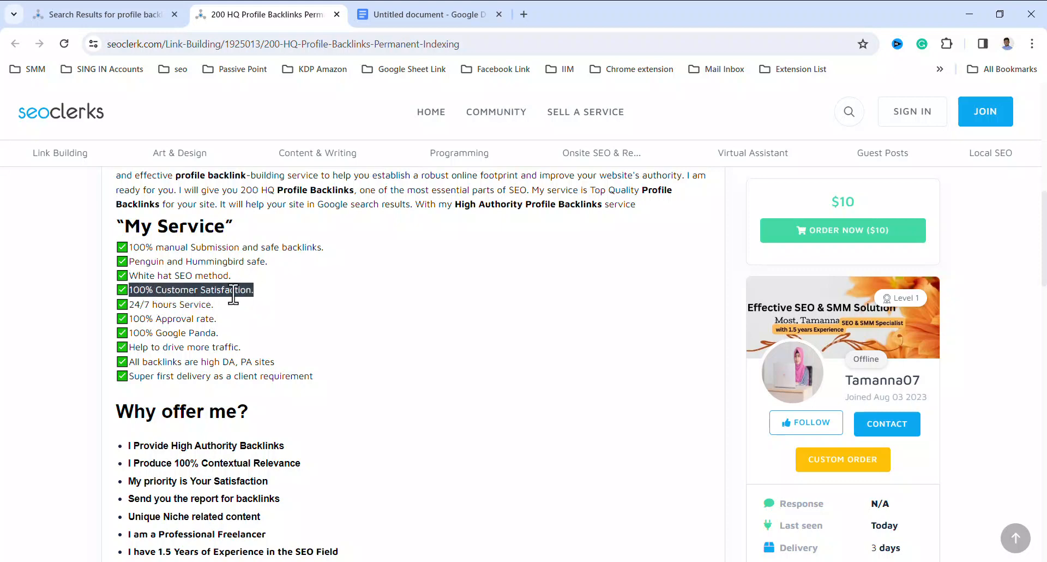
pyautogui.rightClick(244, 297)
pyautogui.click(249, 306)
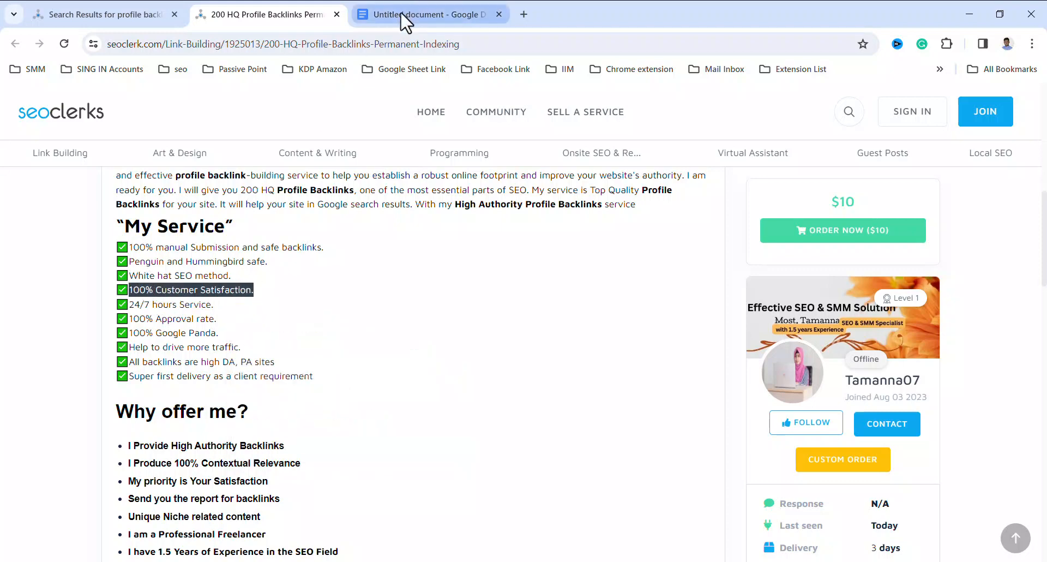
pyautogui.click(400, 14)
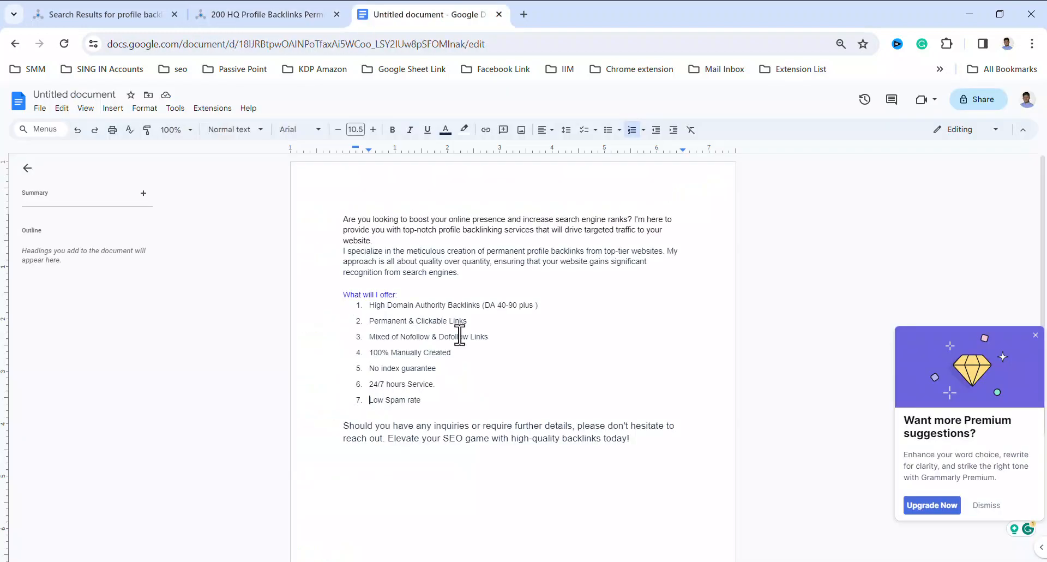
pyautogui.click(431, 400)
pyautogui.press('Return')
pyautogui.hotkey('ctrl', 'v')
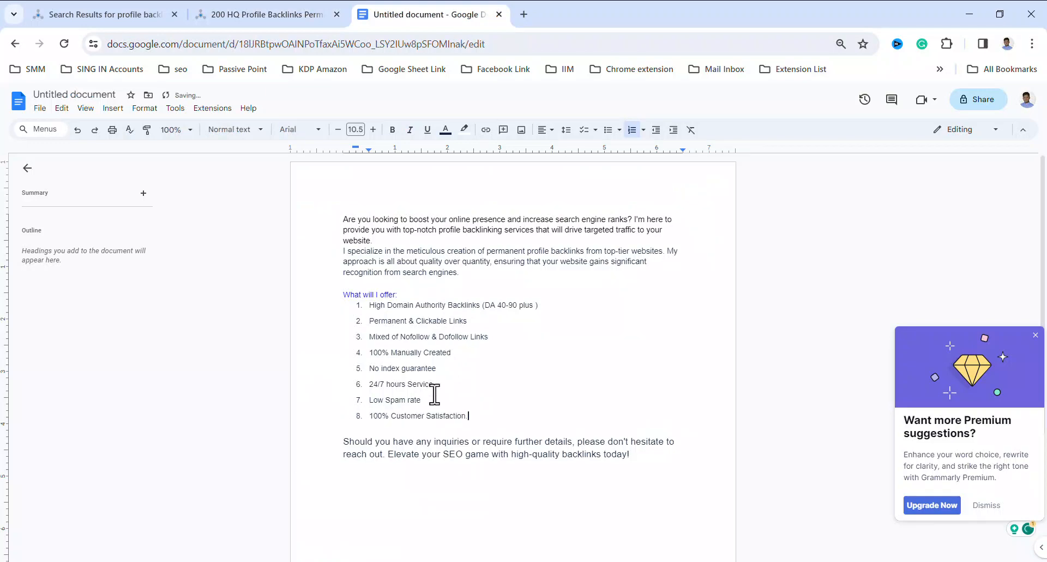
# Copy "White hat SEO method." from the SEOClerks listing and add it as a list item after "100% Manually Created" in the document
pyautogui.click(256, 11)
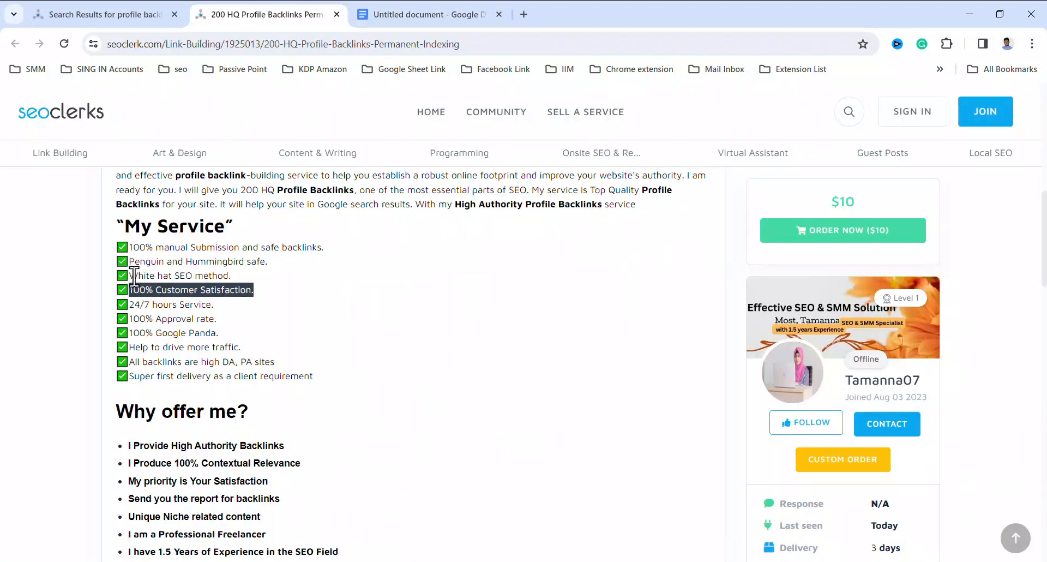
pyautogui.moveTo(133, 276); pyautogui.dragTo(234, 277)
pyautogui.rightClick(214, 282)
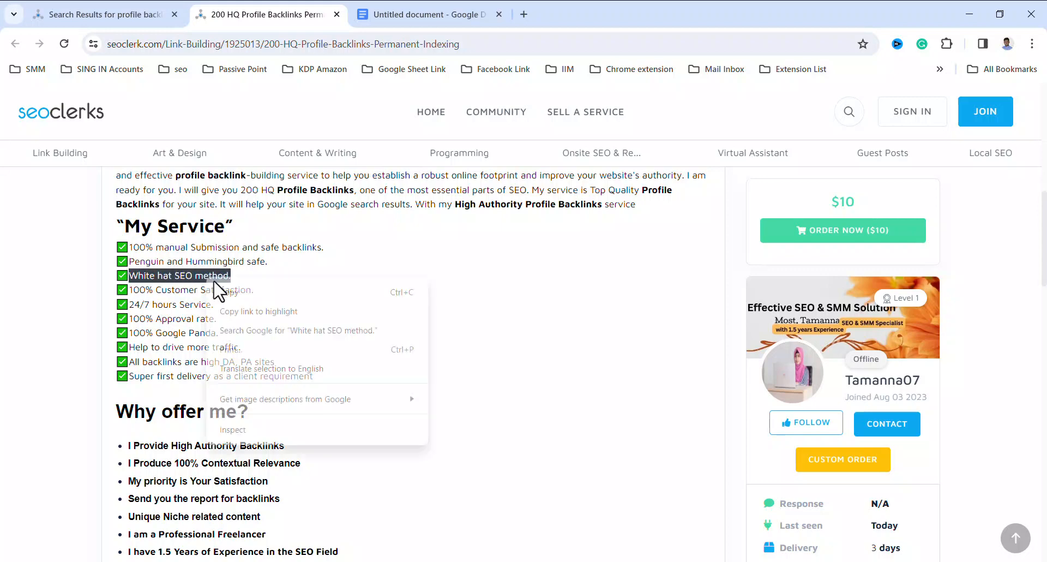
pyautogui.click(224, 293)
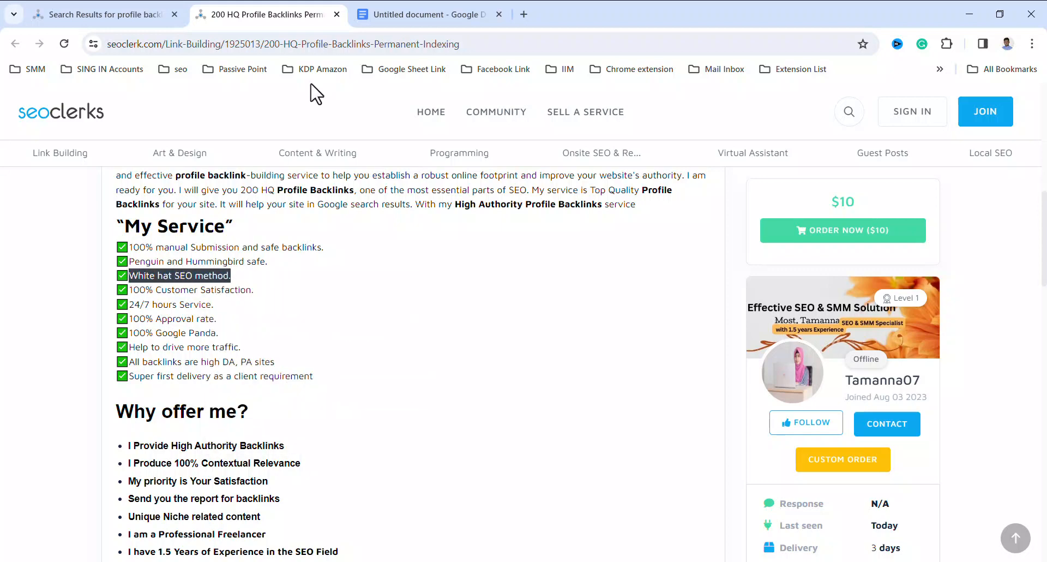
pyautogui.click(403, 22)
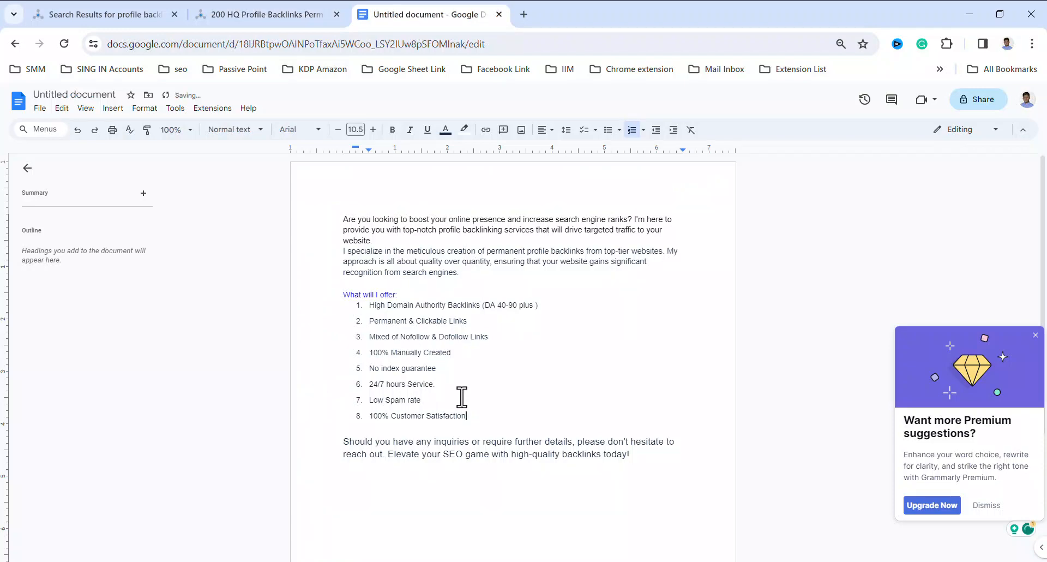
pyautogui.click(456, 352)
pyautogui.press('Return')
pyautogui.hotkey('ctrl', 'v')
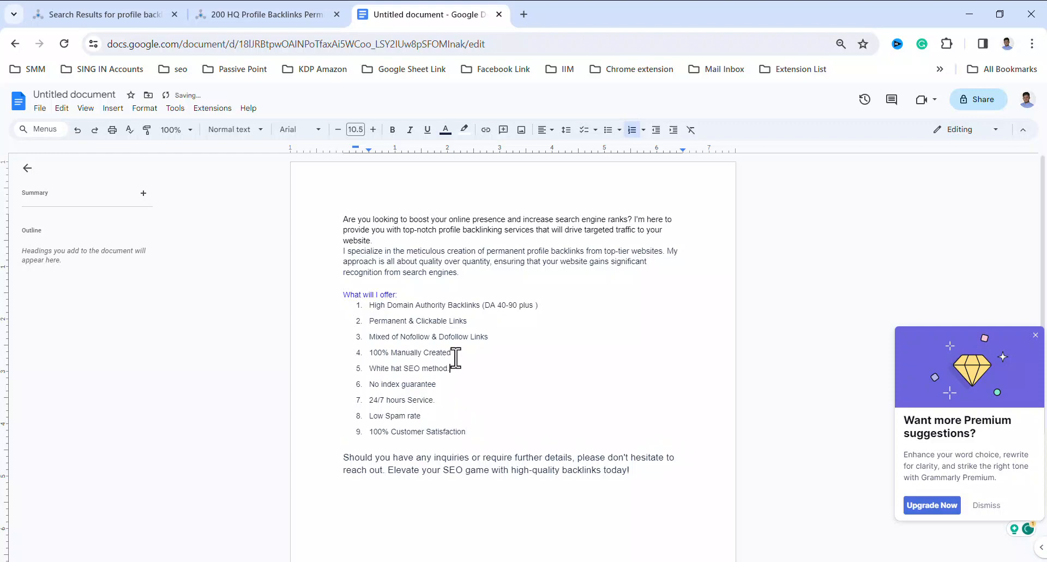
# Delete the "No index guarantee" item from the offer list and close the gap it leaves
pyautogui.moveTo(444, 384); pyautogui.dragTo(370, 385)
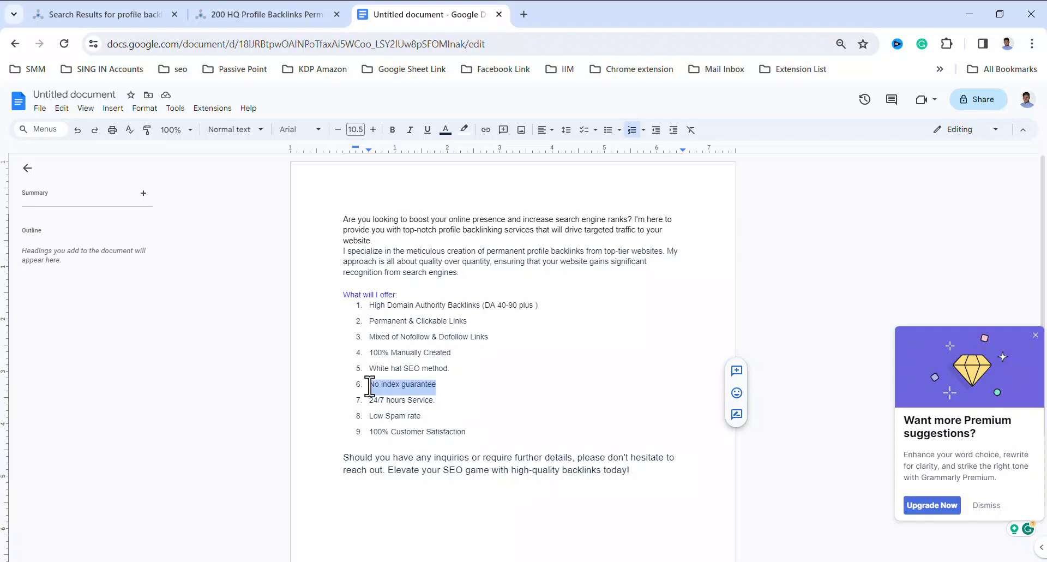
pyautogui.press('BackSpace')
pyautogui.press('BackSpace')
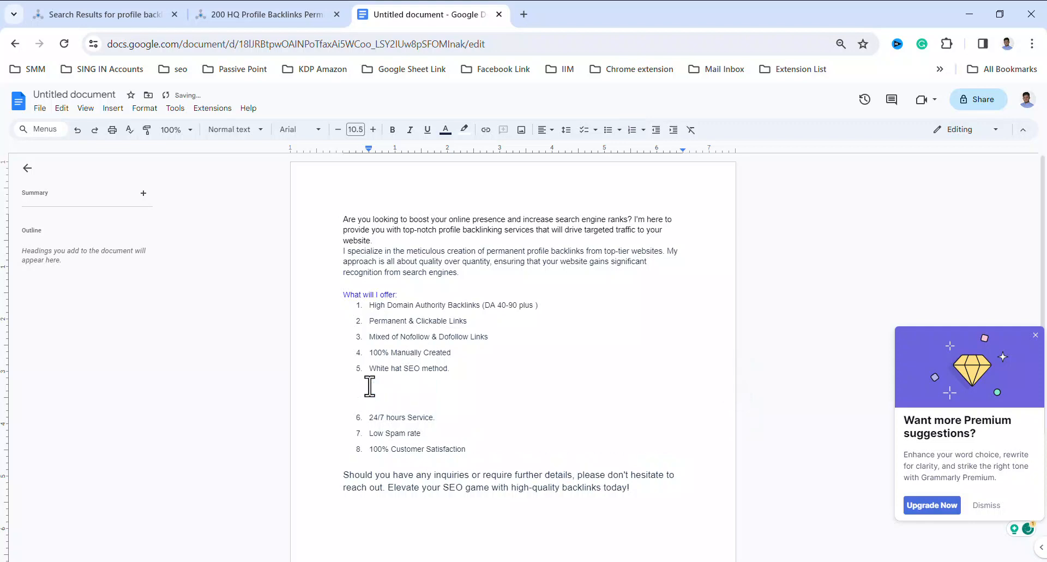
pyautogui.press('BackSpace')
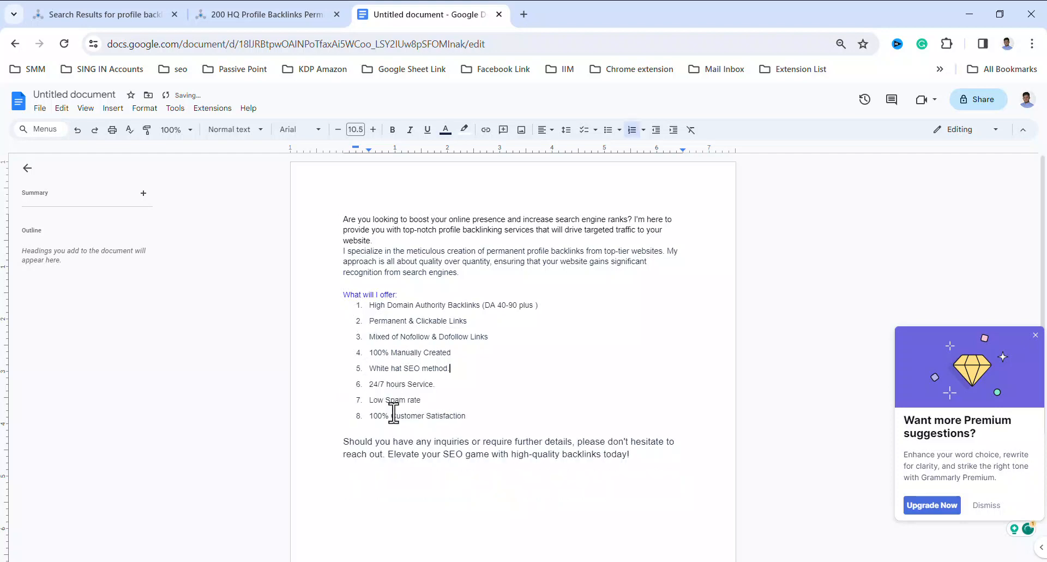
# Check the "My Service" and "Why offer me?" sections of the SEOClerks listing against the offer list, and return to the document
pyautogui.click(260, 18)
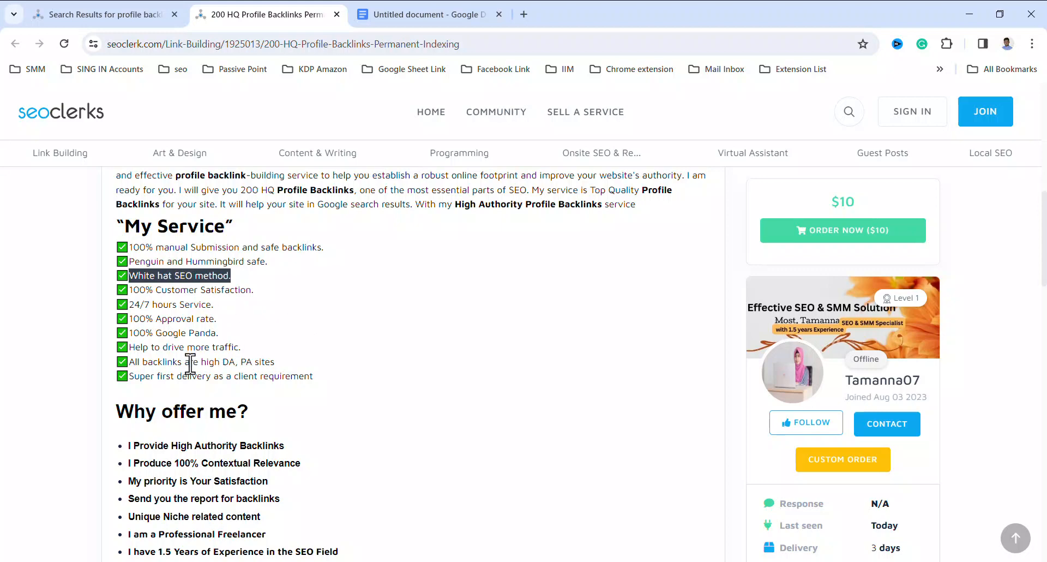
pyautogui.scroll(-1, 245, 367)
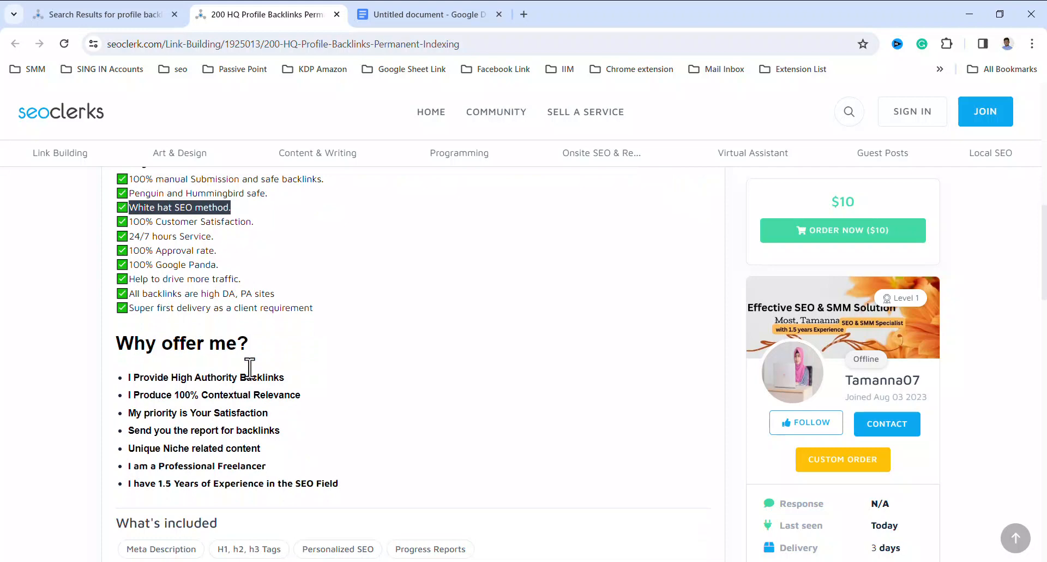
pyautogui.click(385, 17)
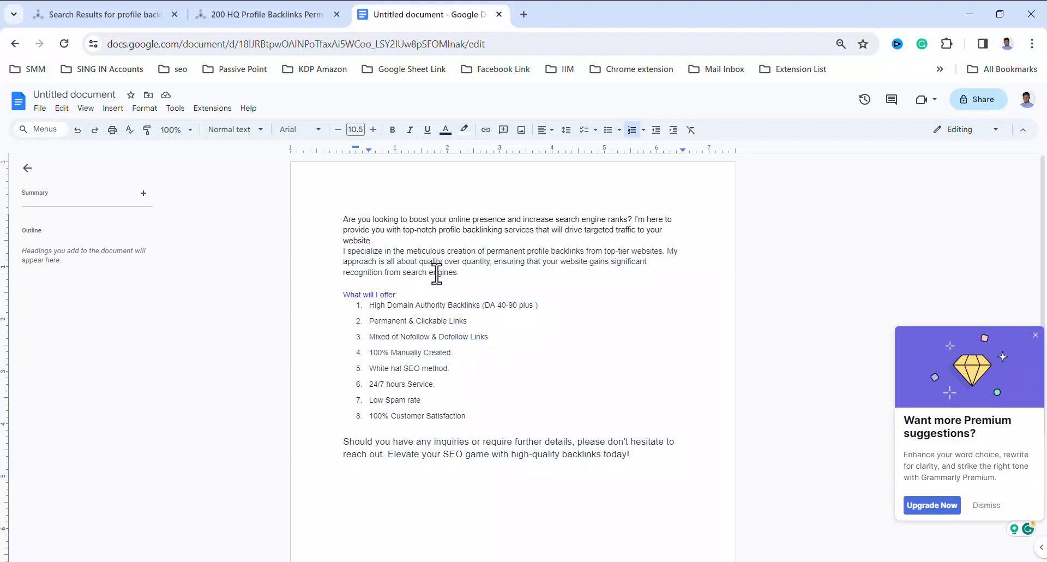
# Reduce the font size of the closing paragraph below the offer list to 11
pyautogui.scroll(-1, 527, 325)
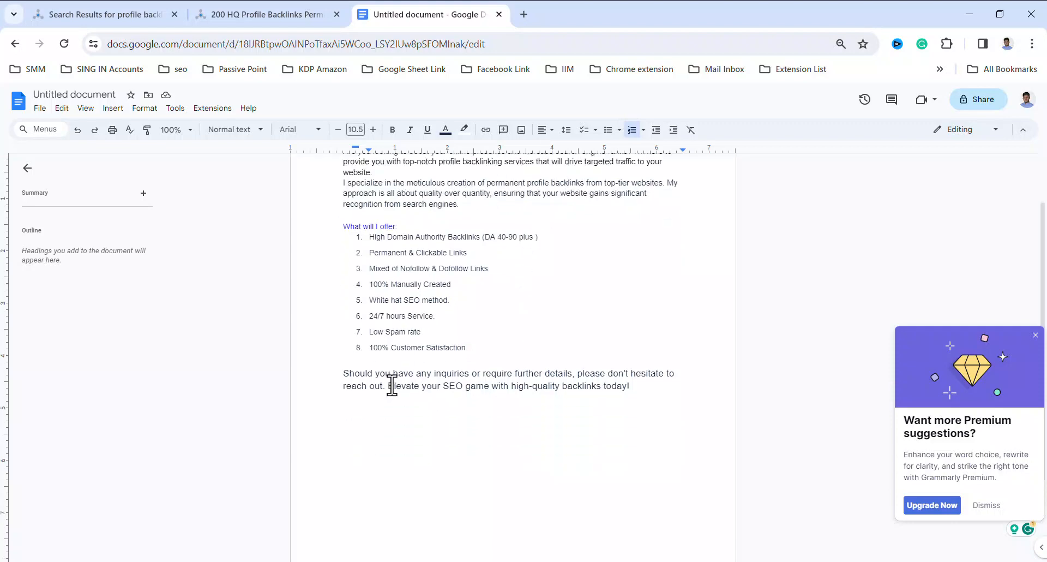
pyautogui.moveTo(645, 388); pyautogui.dragTo(334, 374)
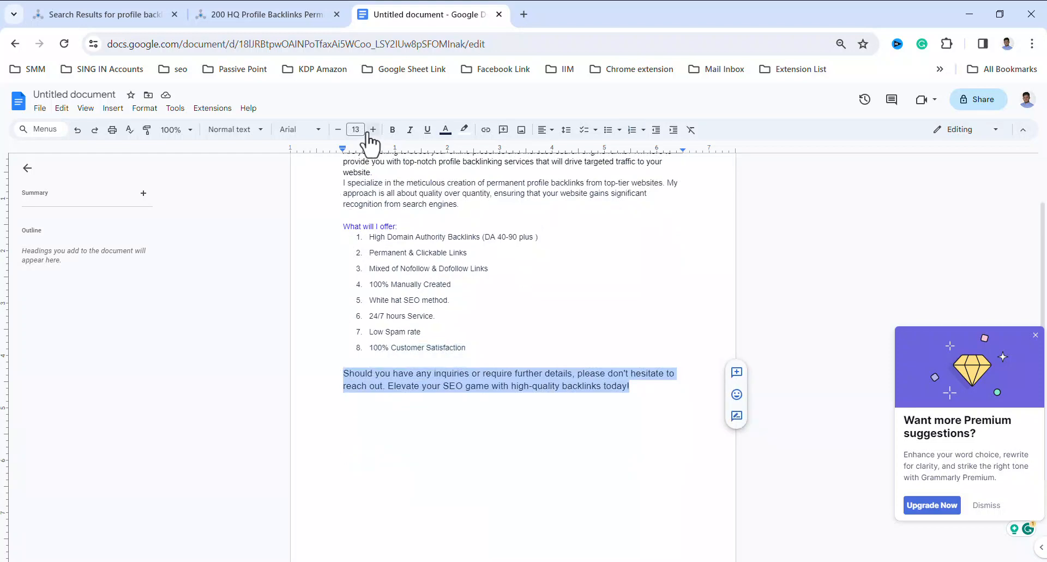
pyautogui.click(337, 131)
pyautogui.click(336, 132)
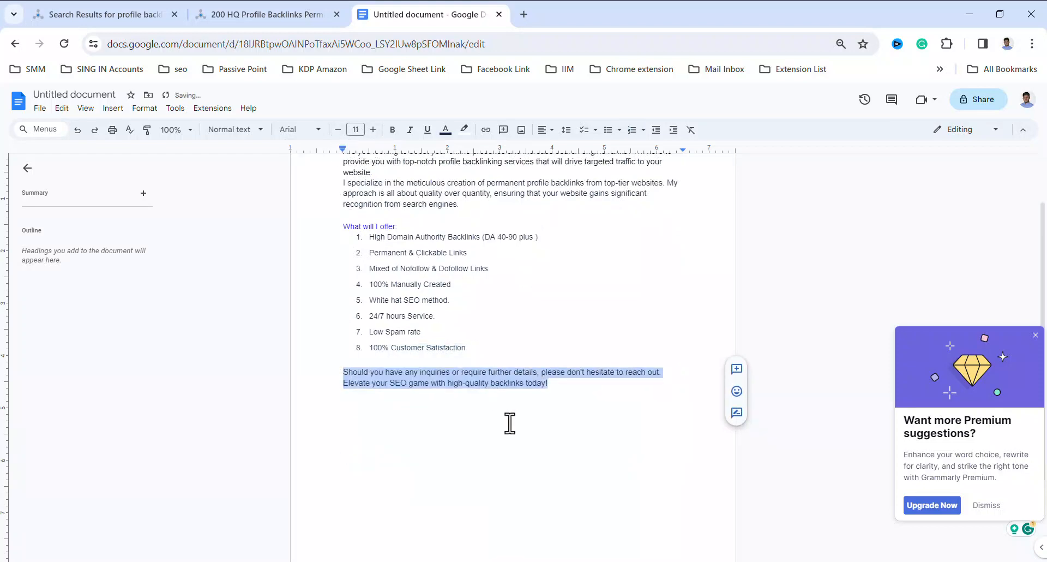
pyautogui.click(555, 389)
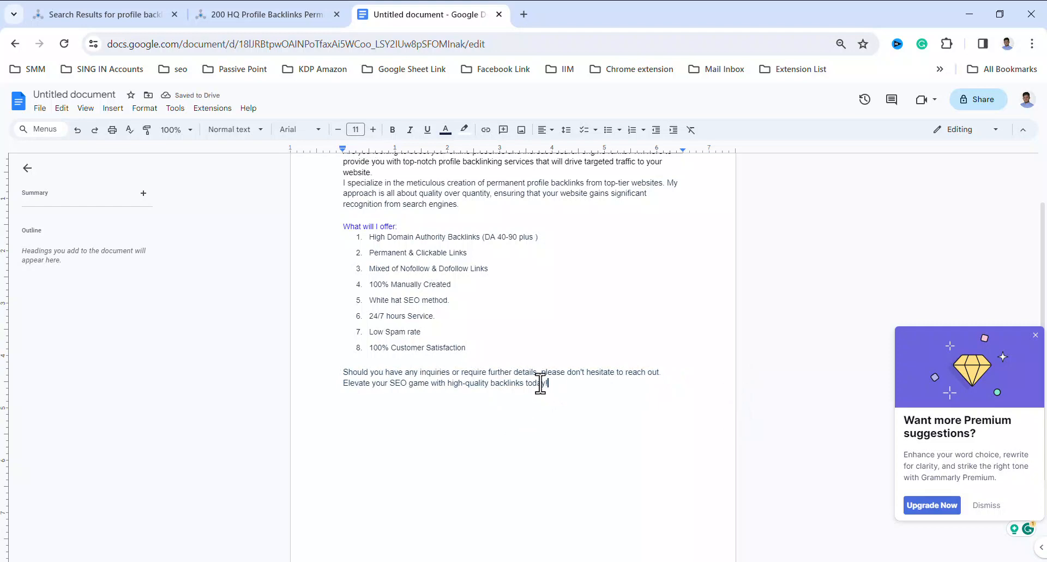
pyautogui.scroll(2, 538, 349)
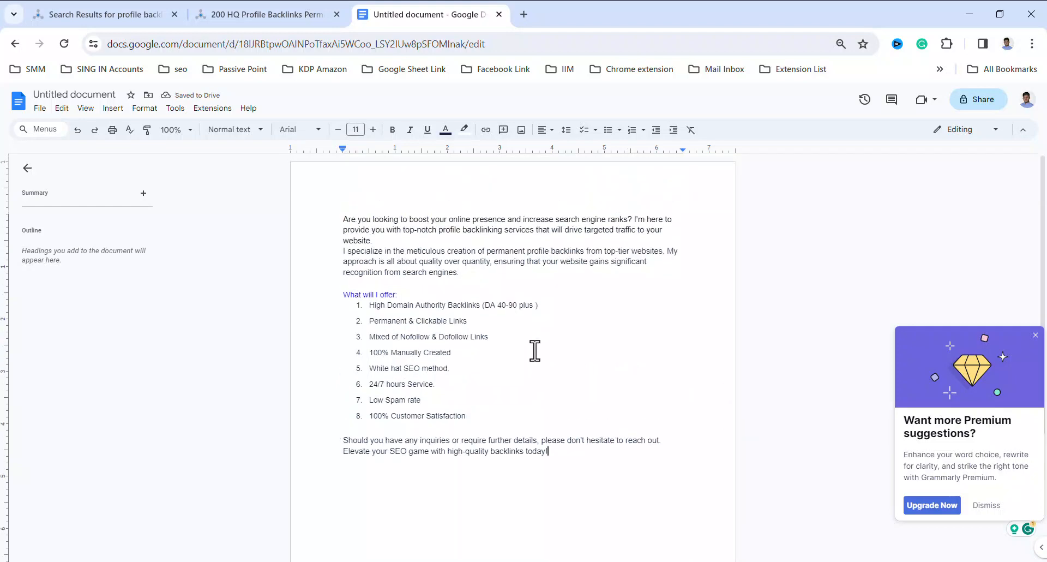